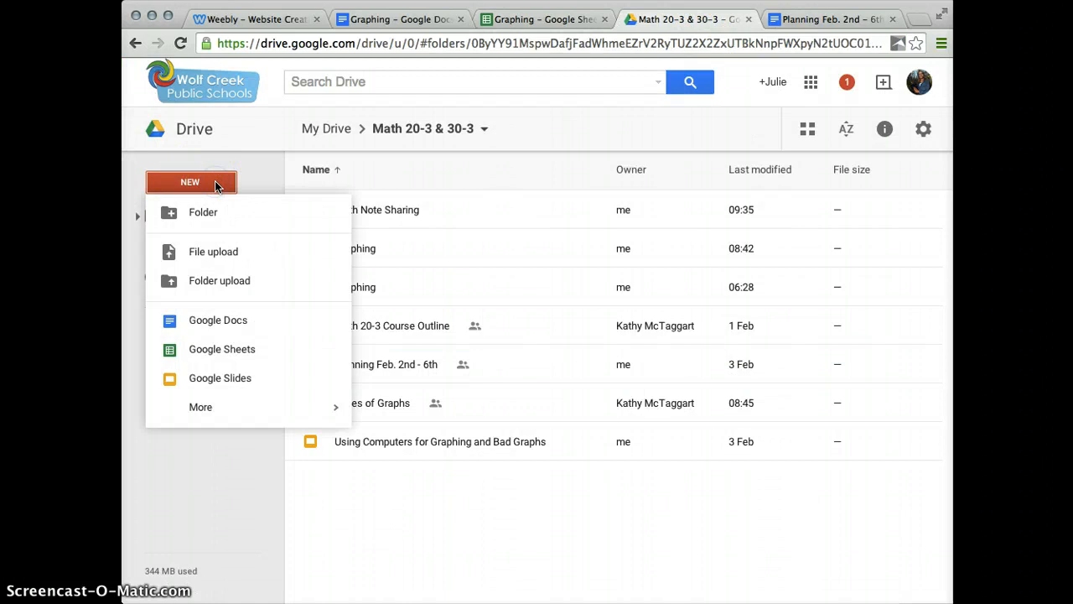
In the Graphing spreadsheet, add a row below the Line Graph data with 4:00PM in A51 and 15 in B51.
{"action": "left_click", "coordinate": [247, 174]}
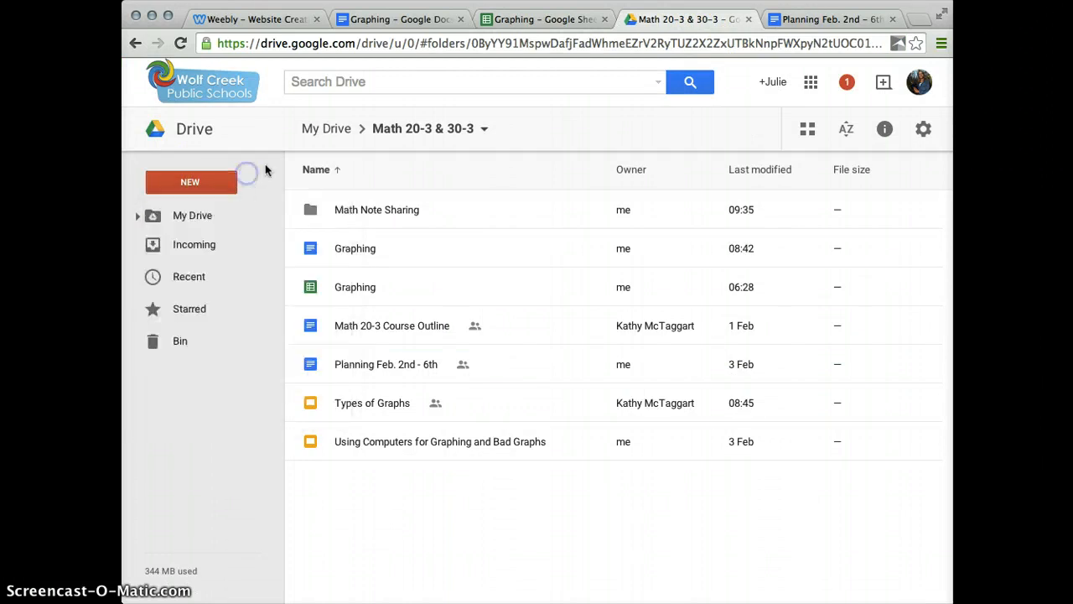
{"action": "left_click", "coordinate": [502, 20]}
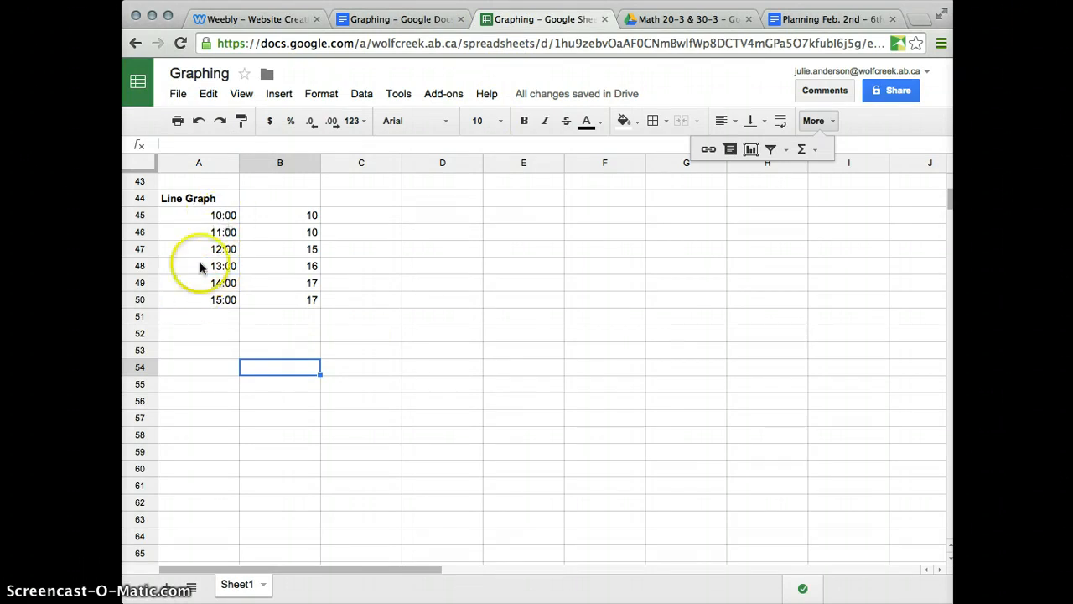
{"action": "left_click", "coordinate": [208, 322]}
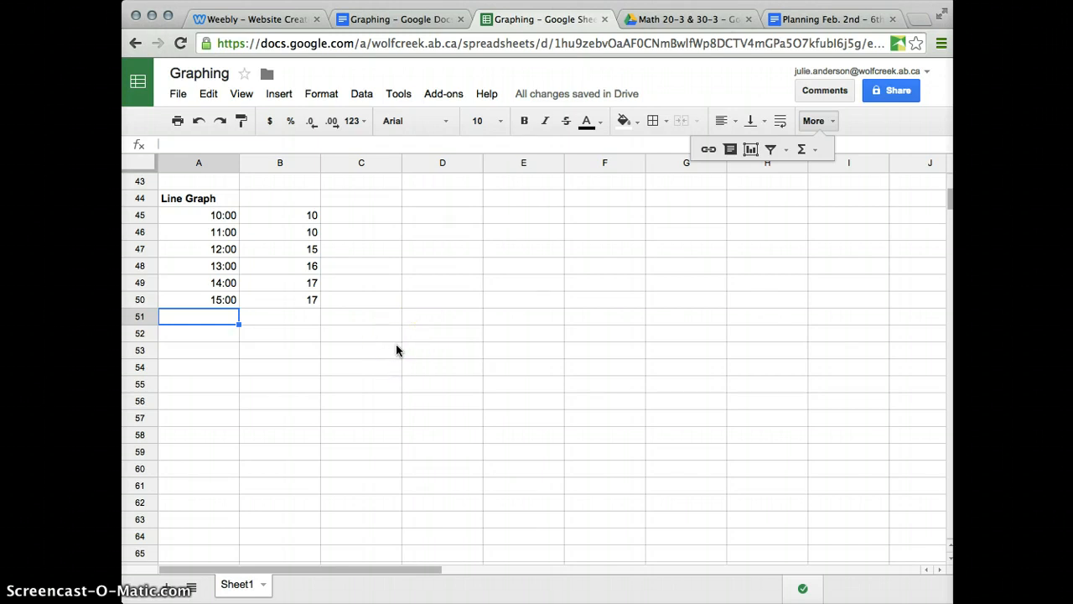
{"action": "type", "text": "4:00PM"}
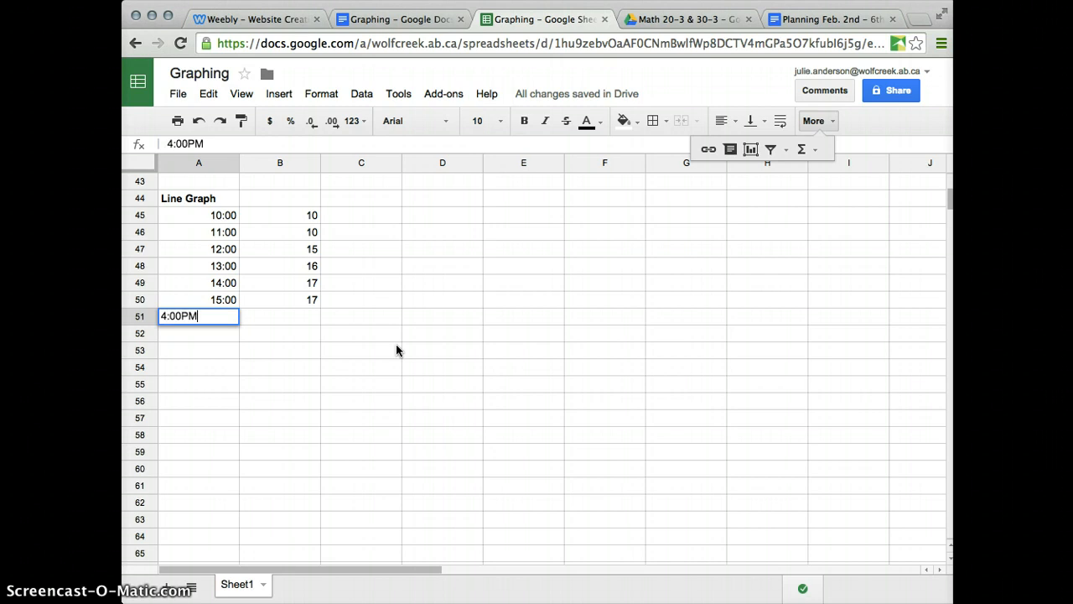
{"action": "key", "text": "Return"}
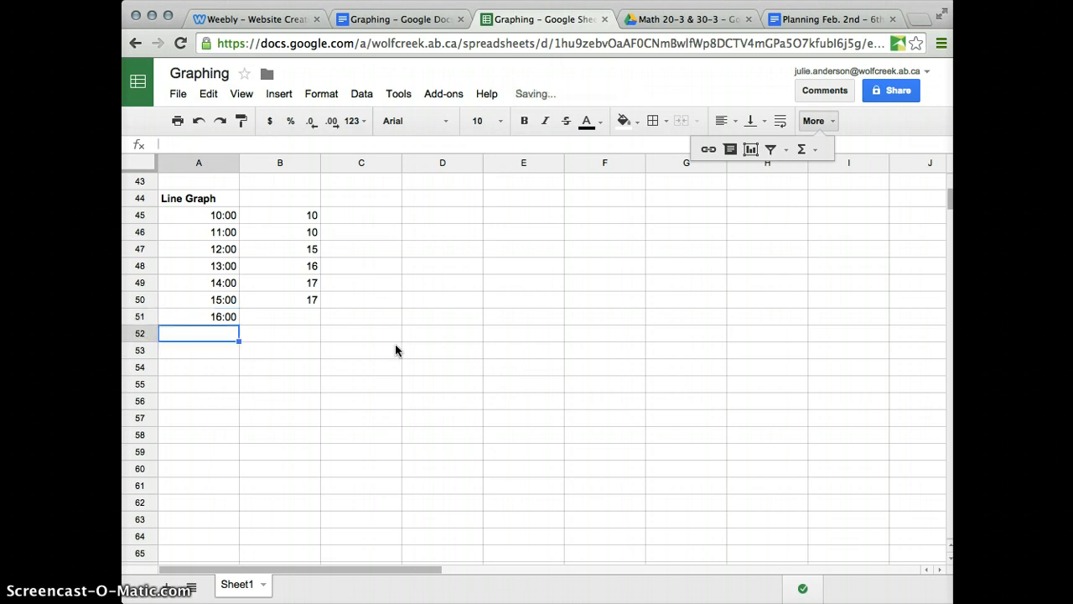
{"action": "left_click", "coordinate": [222, 317]}
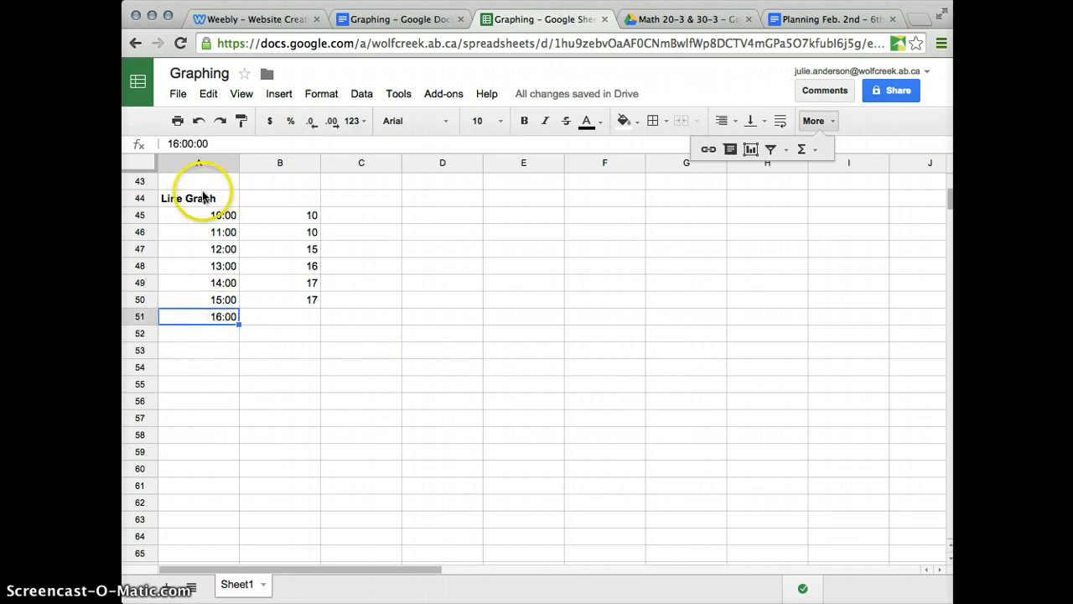
{"action": "left_click", "coordinate": [288, 322]}
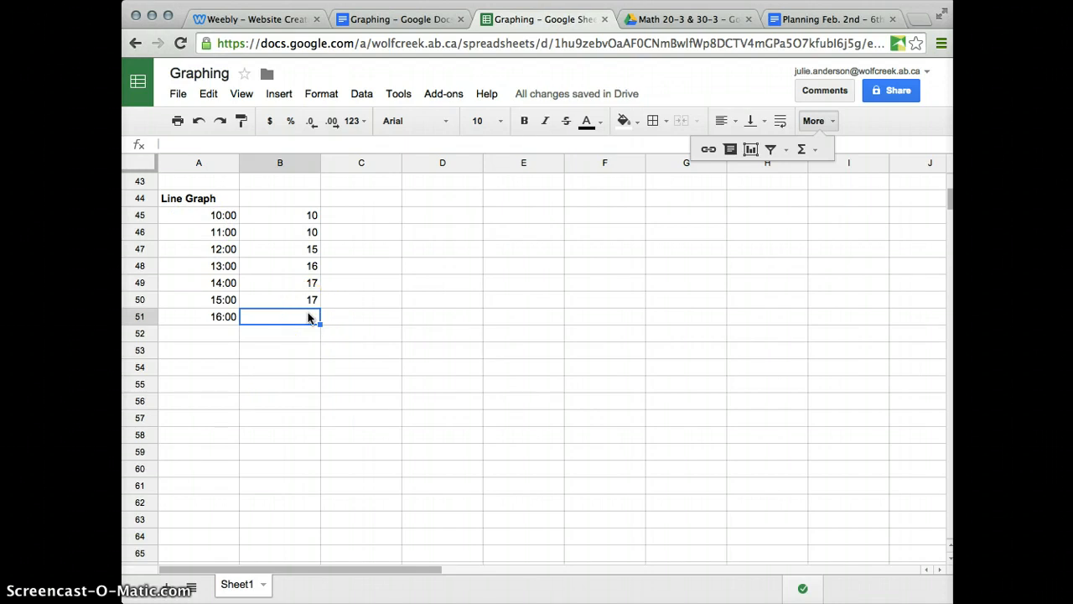
{"action": "key", "text": "Return"}
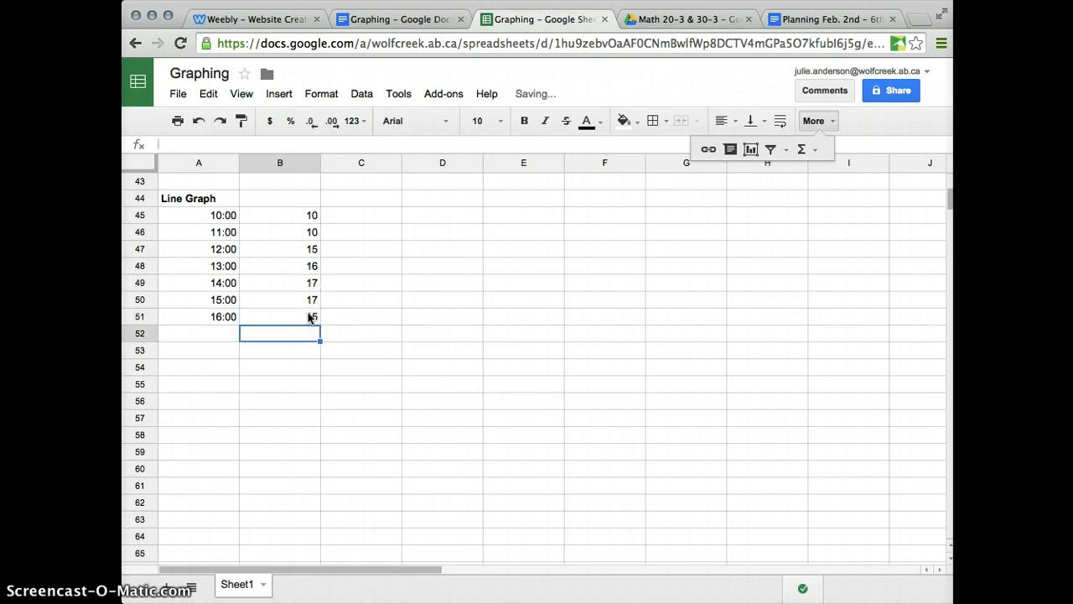
{"action": "left_click", "coordinate": [309, 317]}
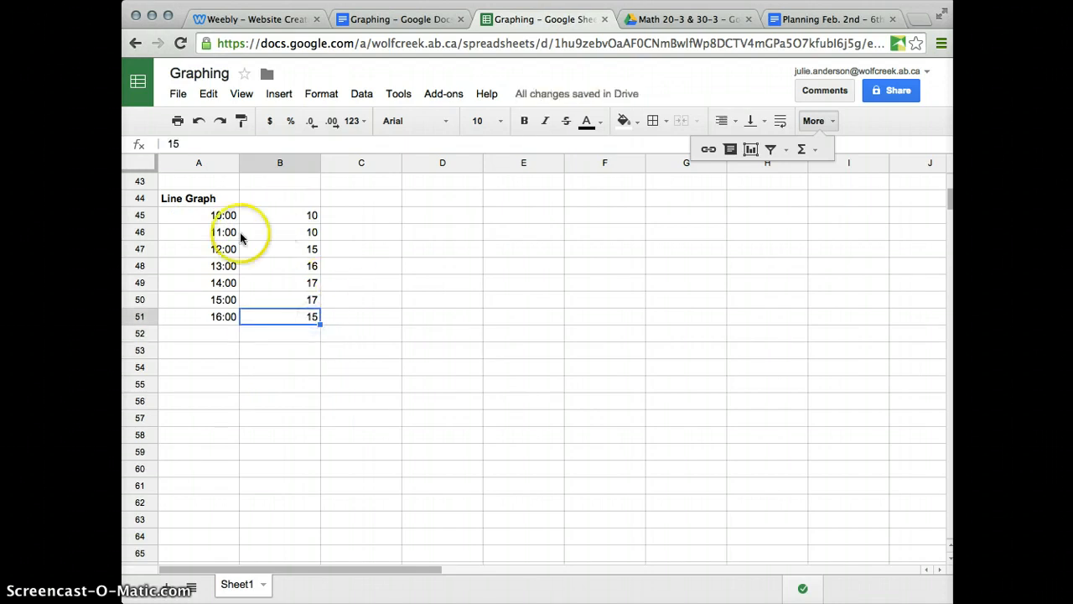
Insert a line chart of the data in A45:B51 and place it beside the data.
{"action": "left_click_drag", "start_coordinate": [203, 217], "coordinate": [280, 311]}
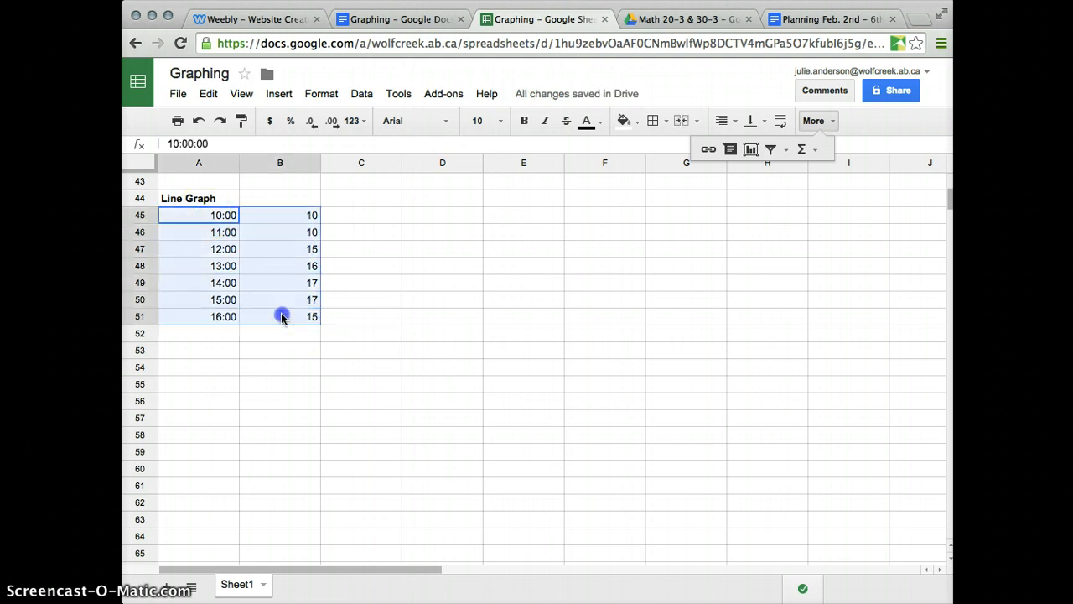
{"action": "left_click", "coordinate": [752, 151]}
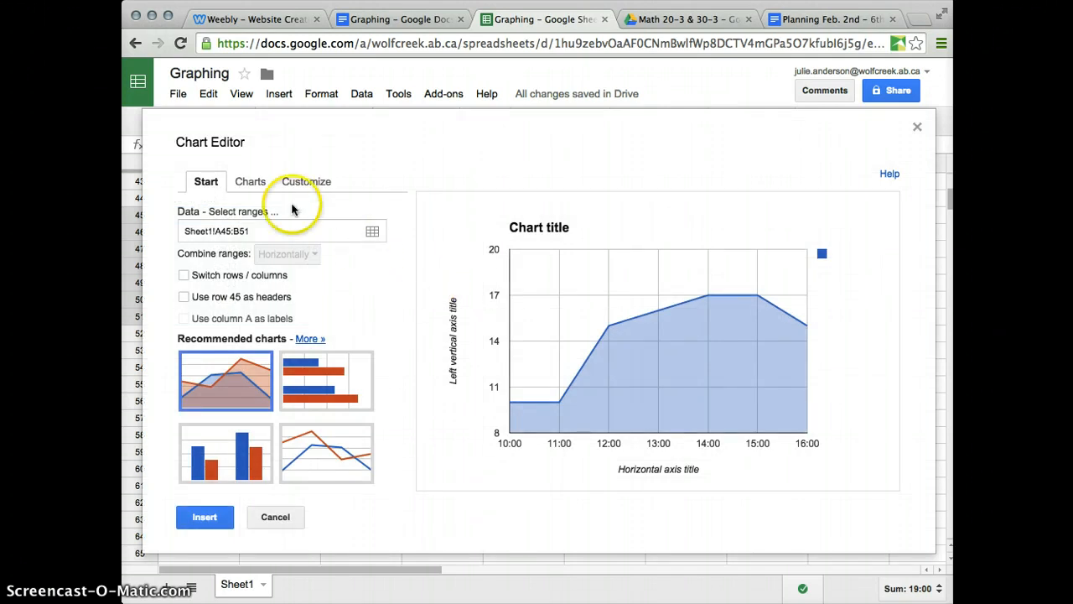
{"action": "left_click", "coordinate": [253, 183]}
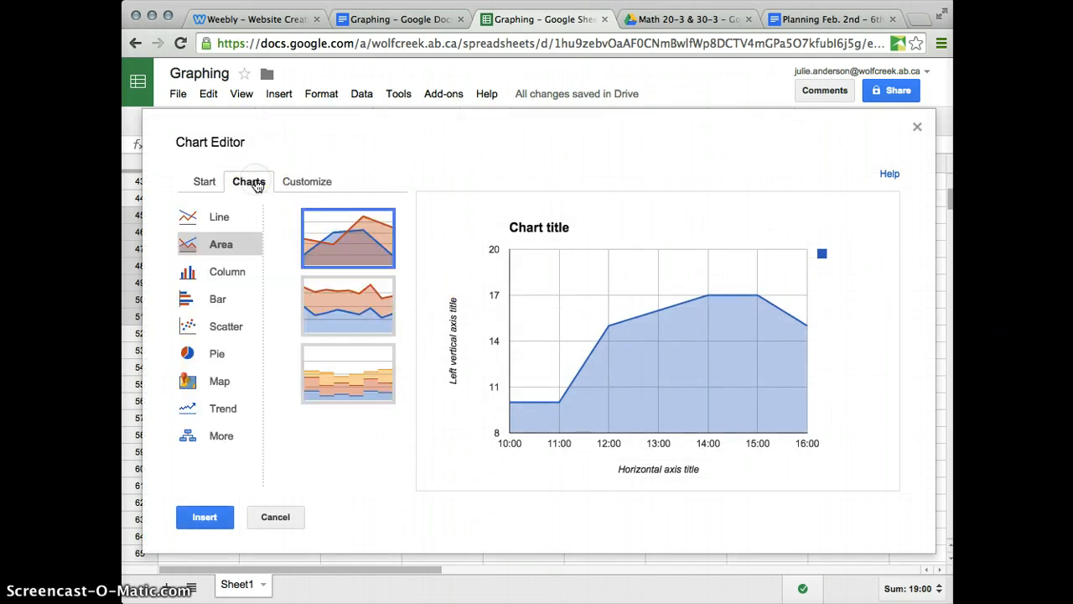
{"action": "left_click", "coordinate": [220, 217]}
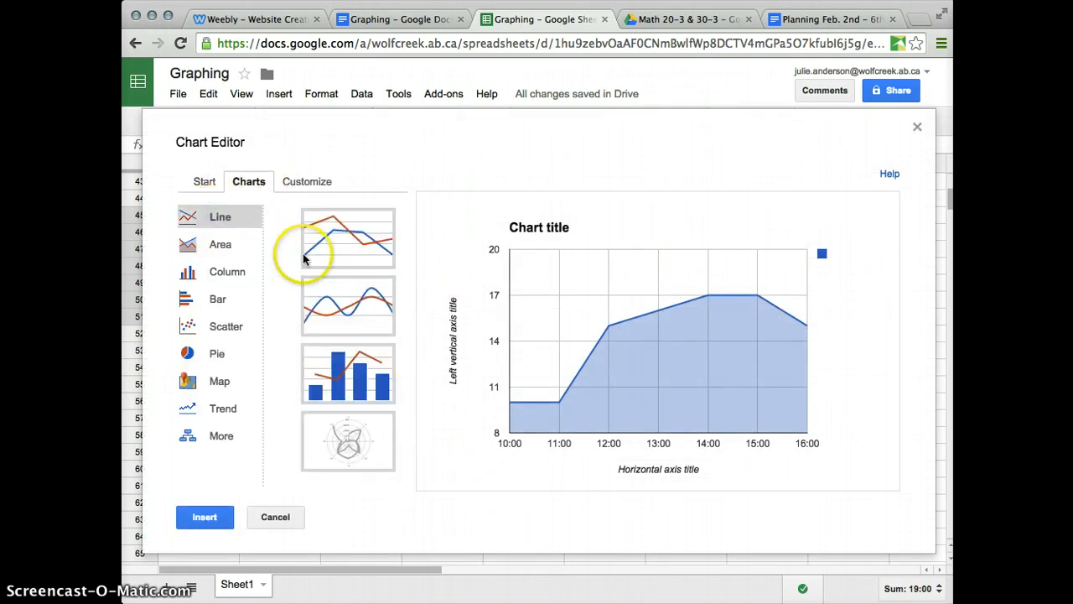
{"action": "left_click", "coordinate": [356, 237]}
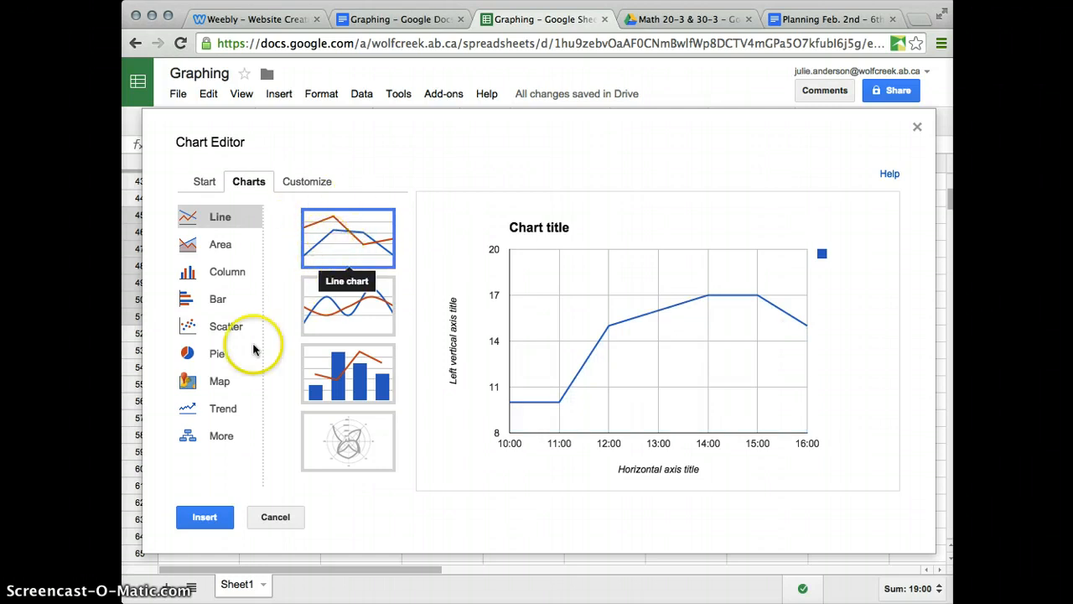
{"action": "left_click", "coordinate": [206, 518]}
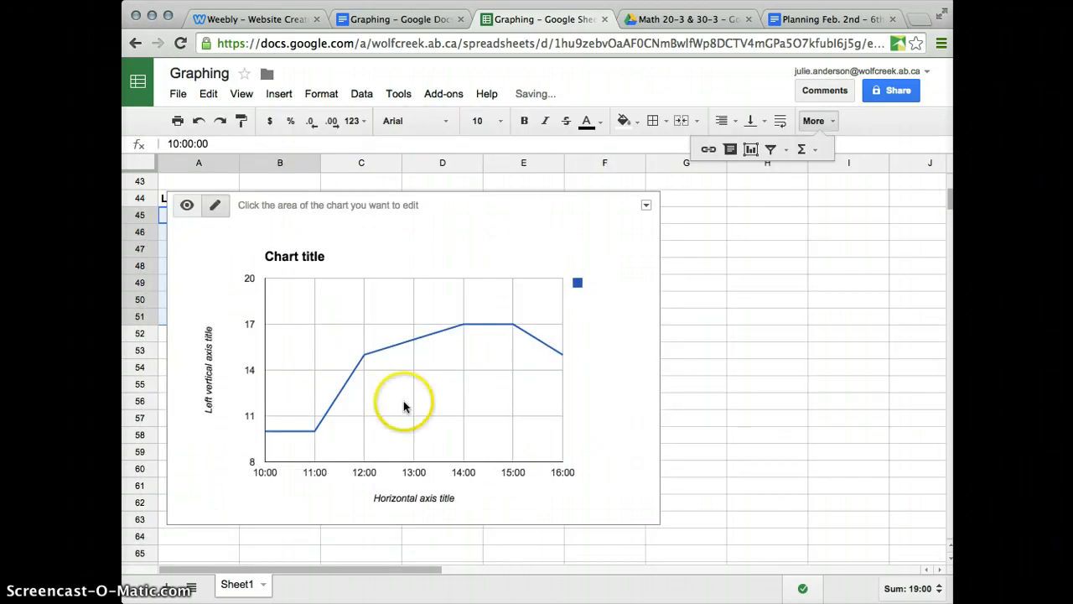
{"action": "left_click_drag", "start_coordinate": [456, 203], "coordinate": [630, 192]}
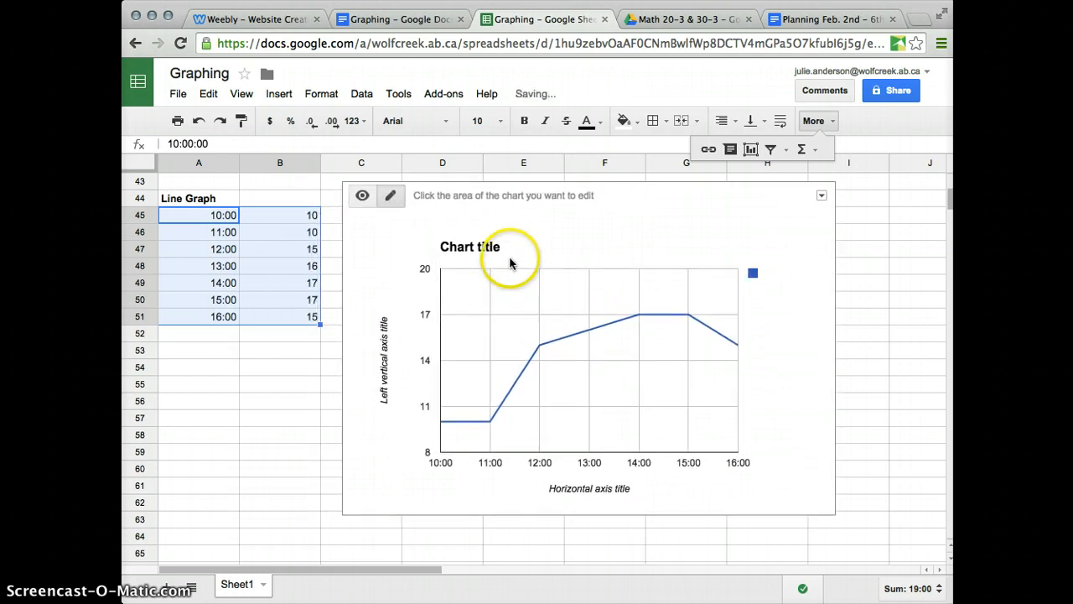
Review the Graphing Rules in the Graphing document and set the spreadsheet line chart's title to "Temperature Throughout the Day".
{"action": "left_click", "coordinate": [388, 18]}
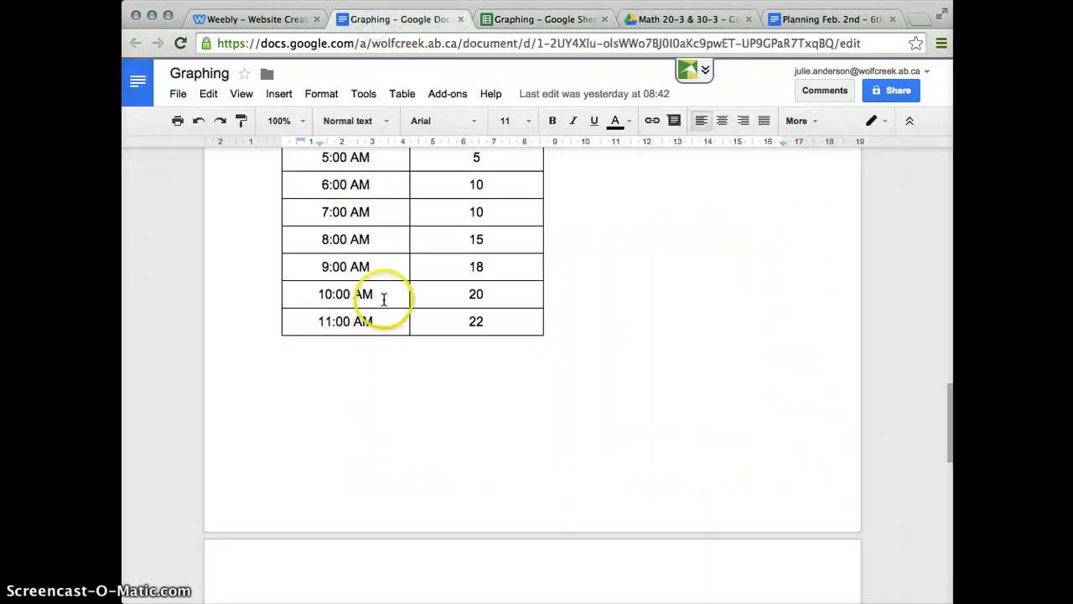
{"action": "scroll", "coordinate": [384, 299], "scroll_direction": "up", "scroll_amount": 10}
{"action": "scroll", "coordinate": [383, 299], "scroll_direction": "up", "scroll_amount": 6}
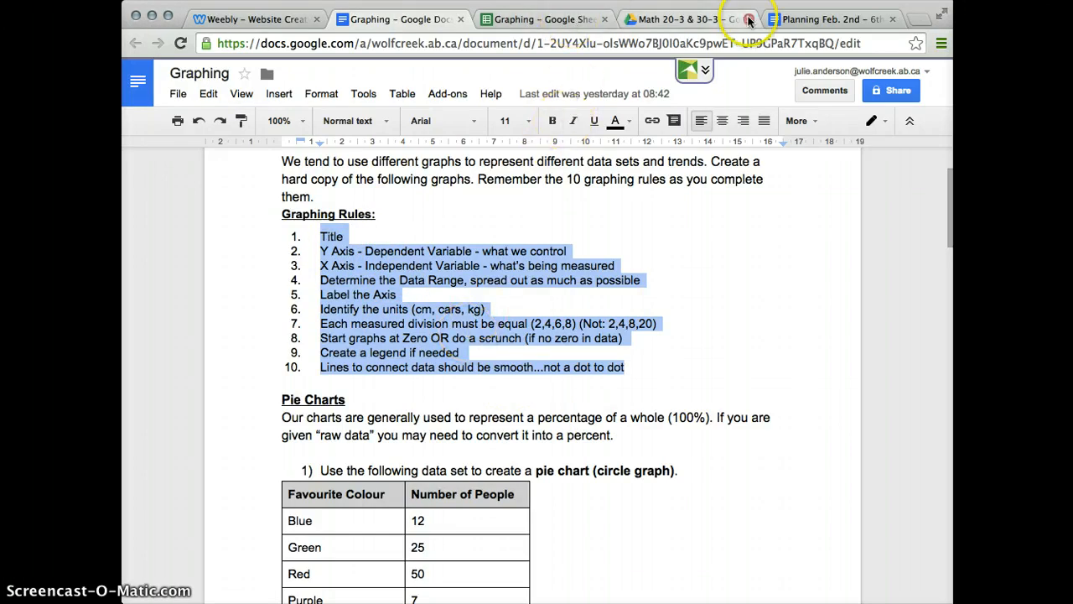
{"action": "left_click", "coordinate": [546, 21]}
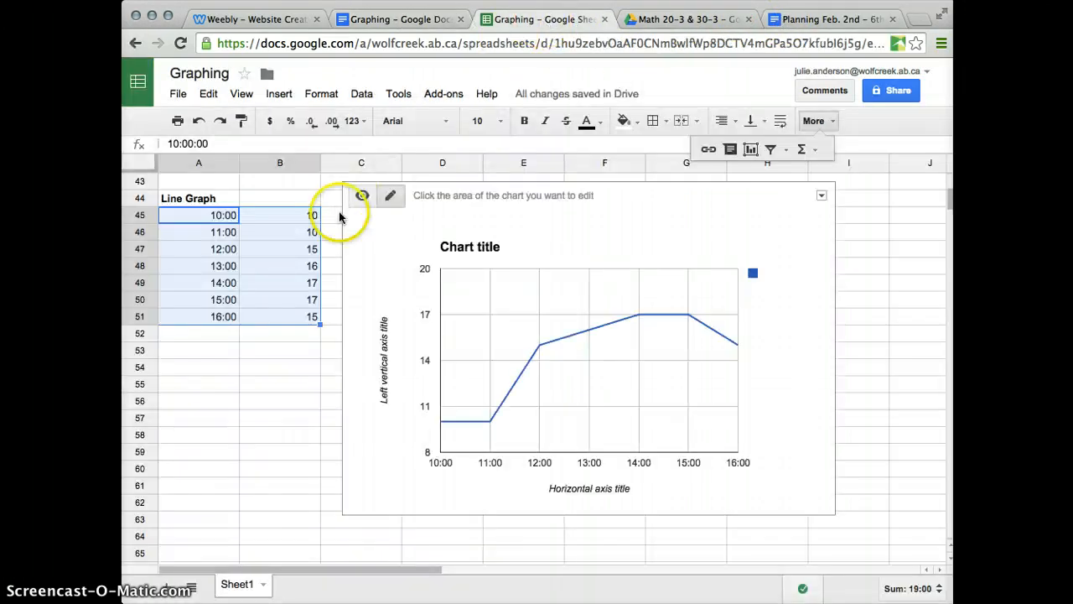
{"action": "left_click", "coordinate": [822, 198]}
{"action": "left_click", "coordinate": [773, 220]}
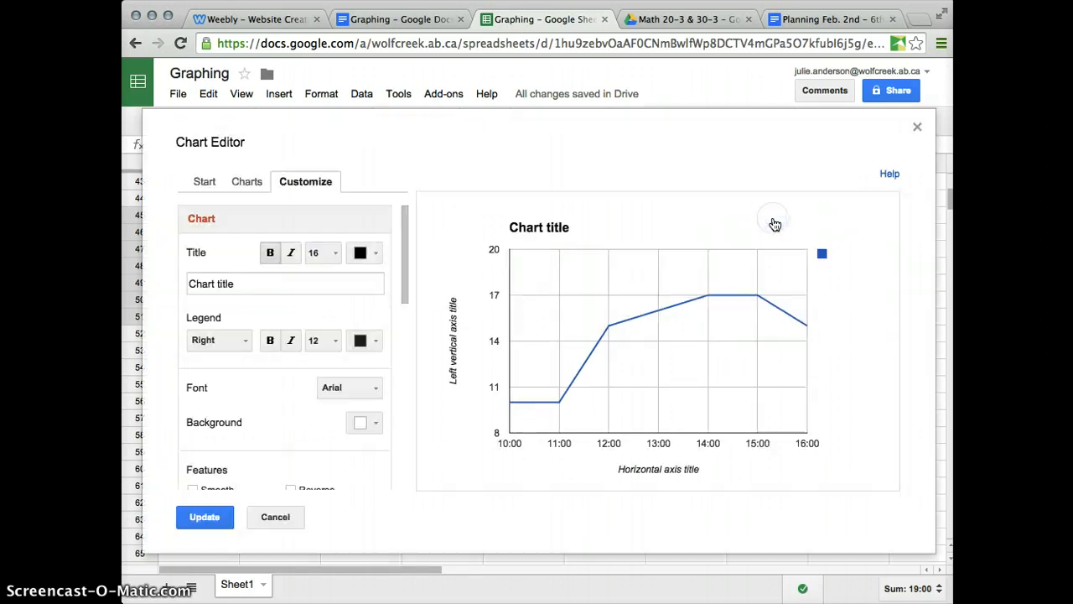
{"action": "left_click_drag", "start_coordinate": [245, 285], "coordinate": [154, 286]}
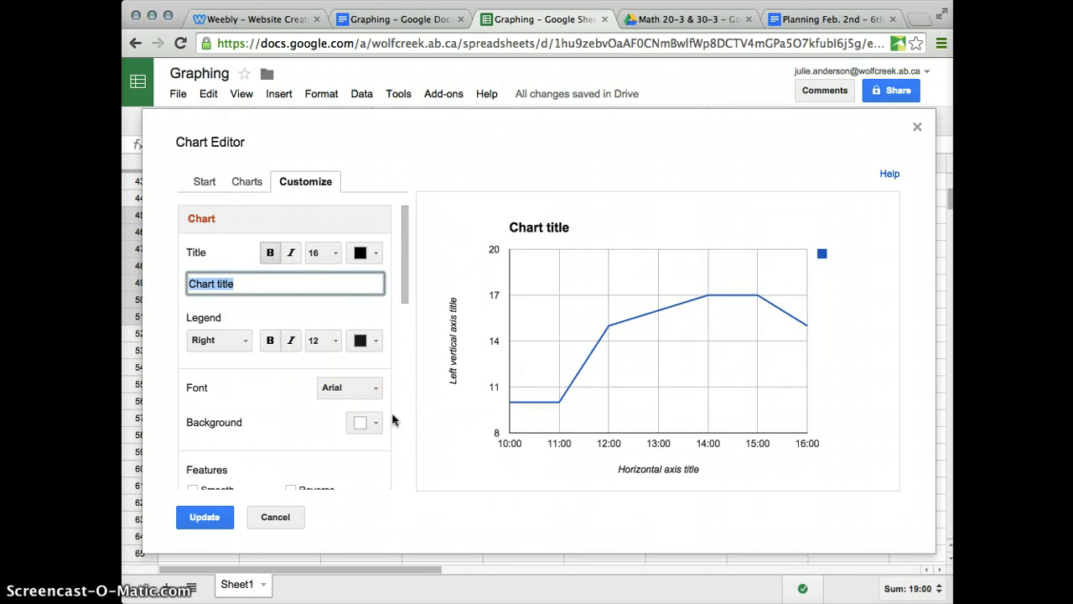
{"action": "type", "text": "Temperature Throughou"}
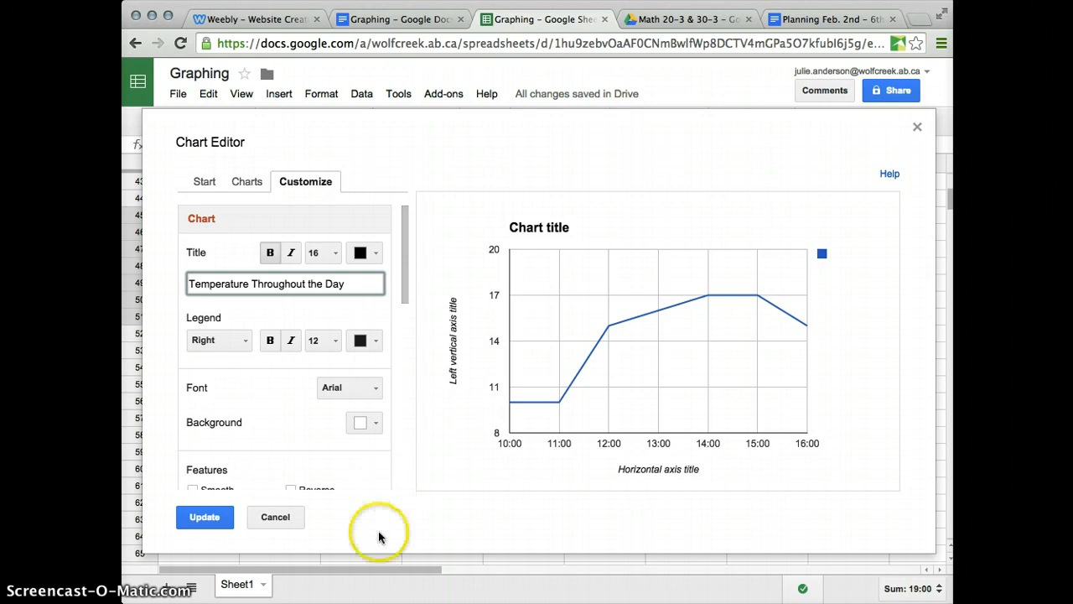
{"action": "left_click", "coordinate": [195, 517]}
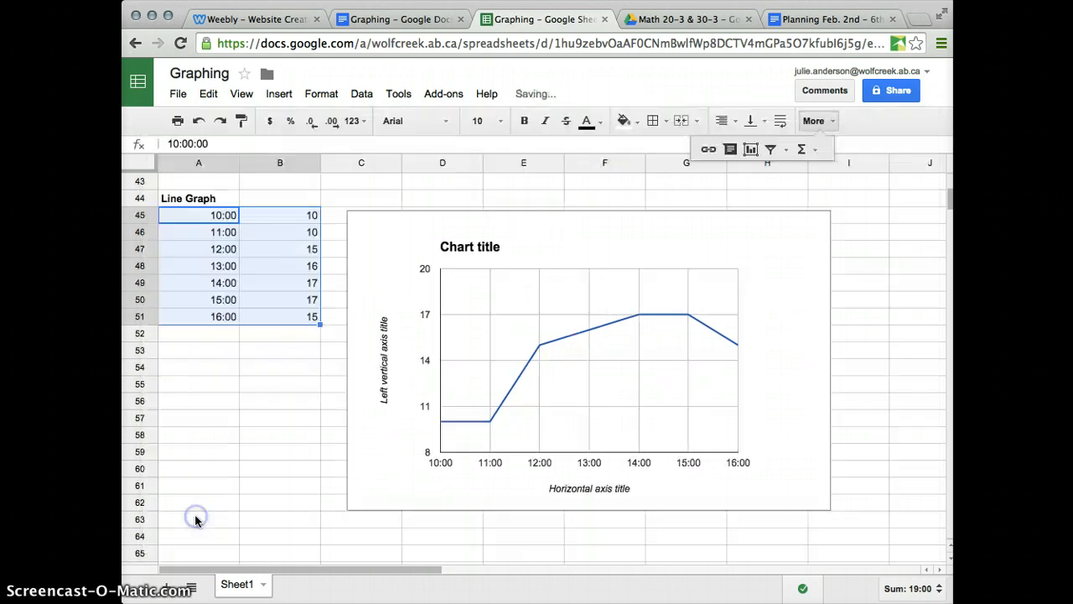
Enter the headings "X axis" in A53 and "Y-axis" in B53 below the line graph data.
{"action": "left_click", "coordinate": [211, 352]}
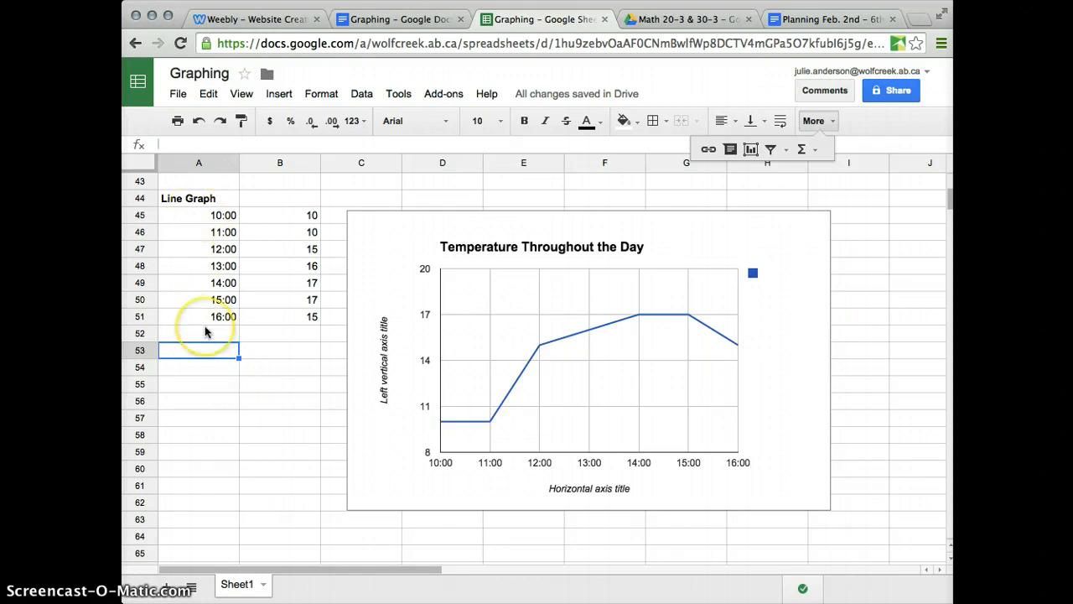
{"action": "type", "text": "X axis"}
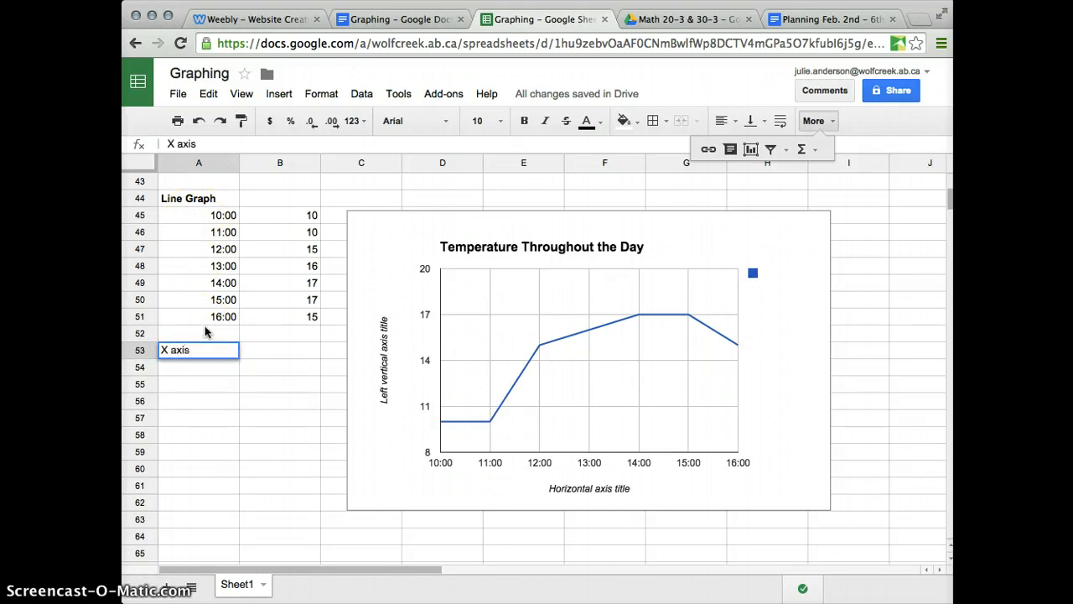
{"action": "key", "text": "Tab"}
{"action": "type", "text": "Y"}
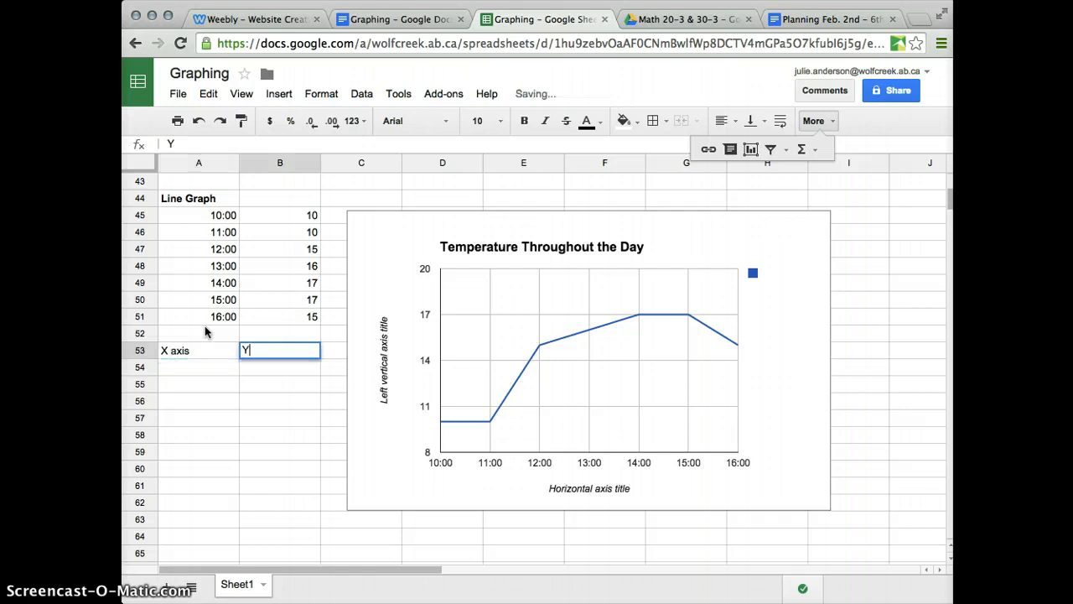
{"action": "type", "text": "-axis"}
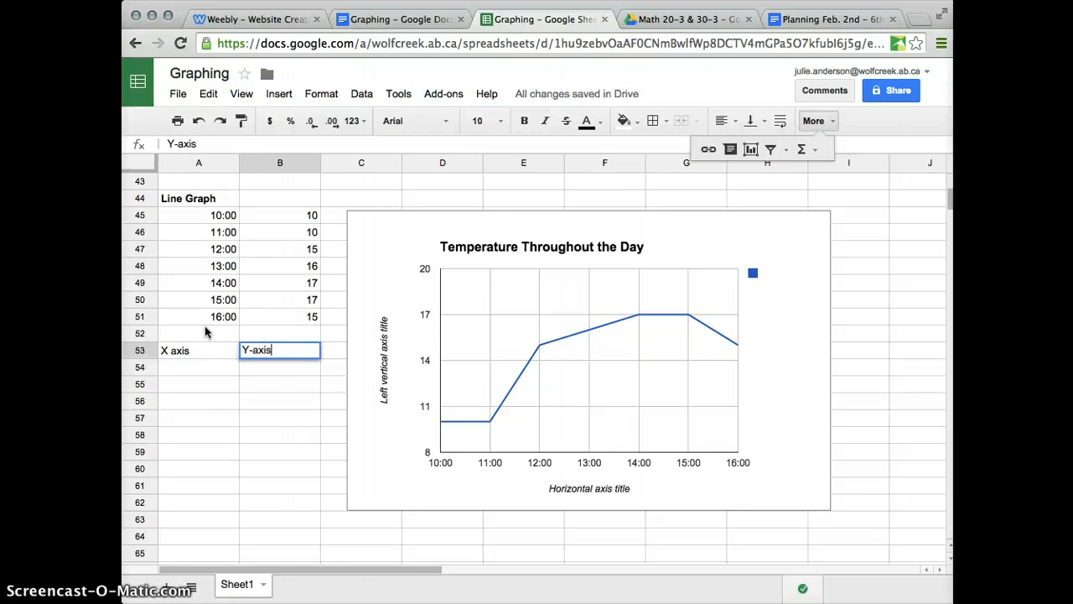
{"action": "key", "text": "Return"}
List "Dependent" in B54 and "Responding" in B55 under the Y-axis heading.
{"action": "type", "text": "De"}
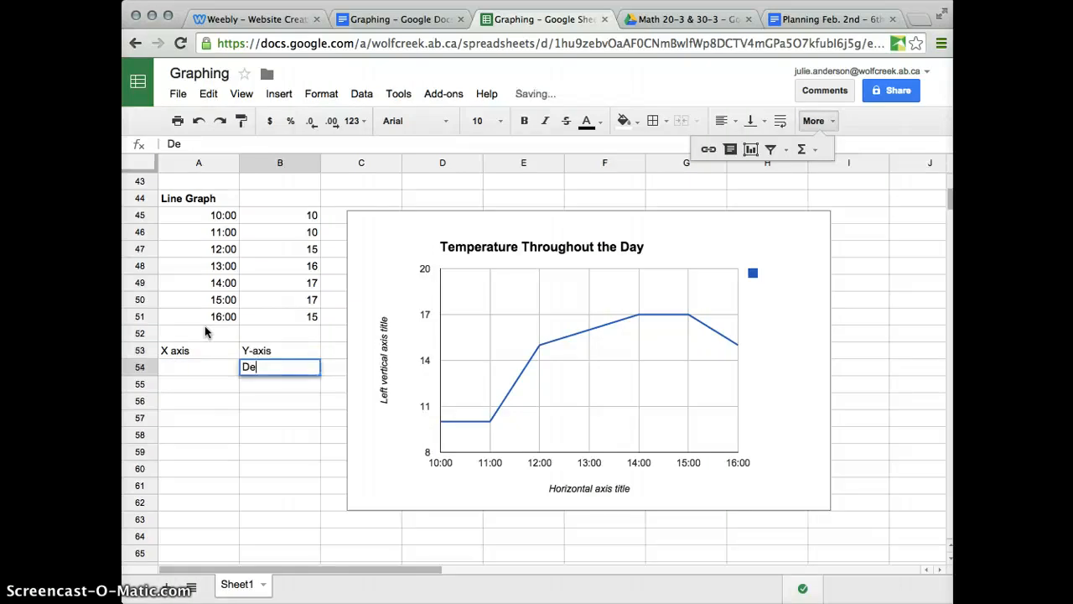
{"action": "type", "text": "pendent"}
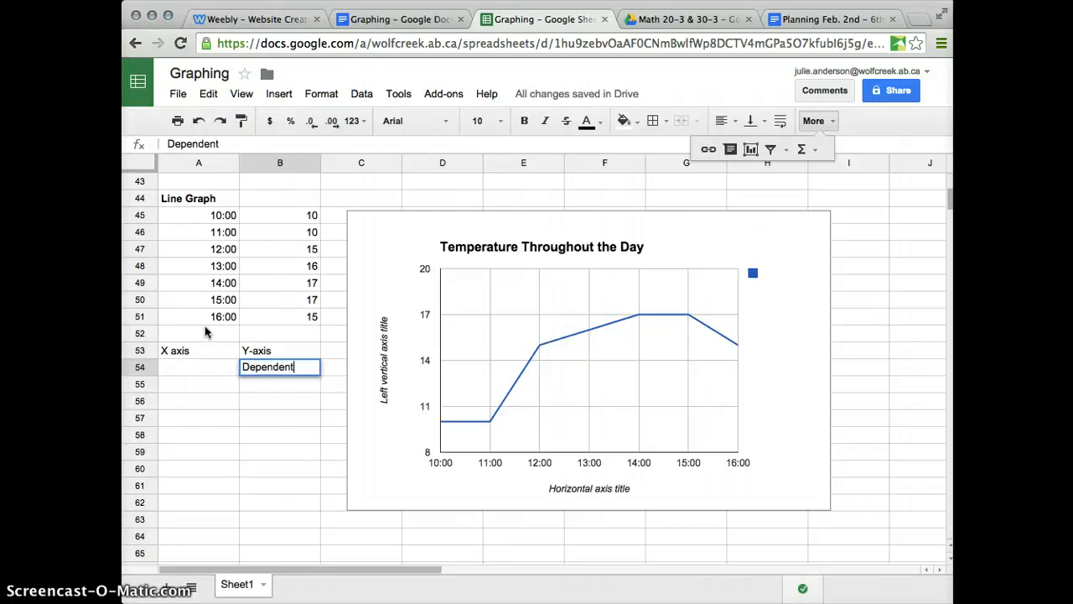
{"action": "key", "text": "Return"}
{"action": "type", "text": "Res"}
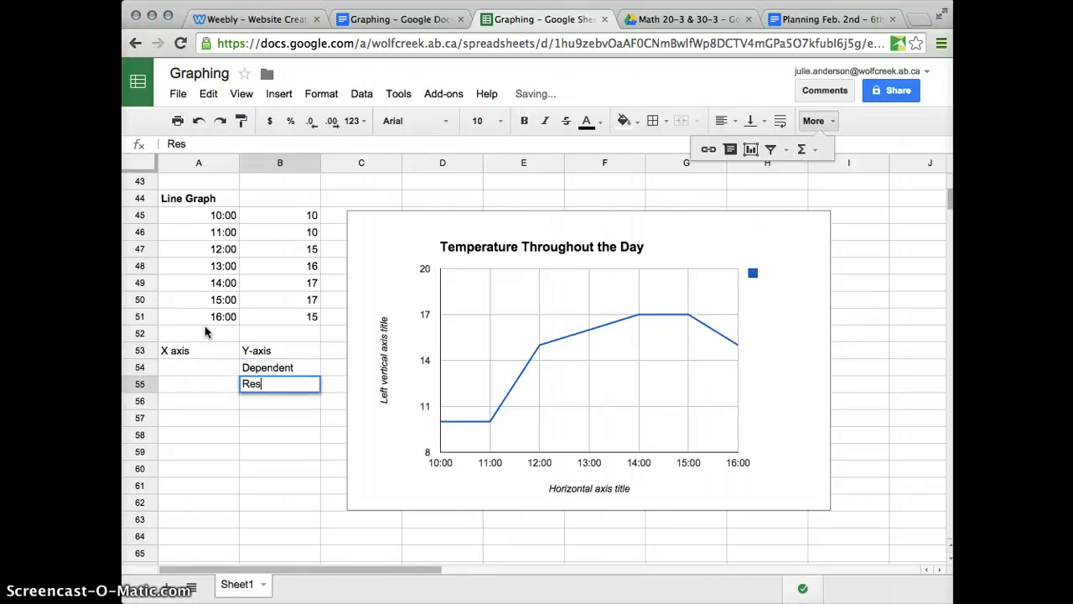
{"action": "type", "text": "ponding"}
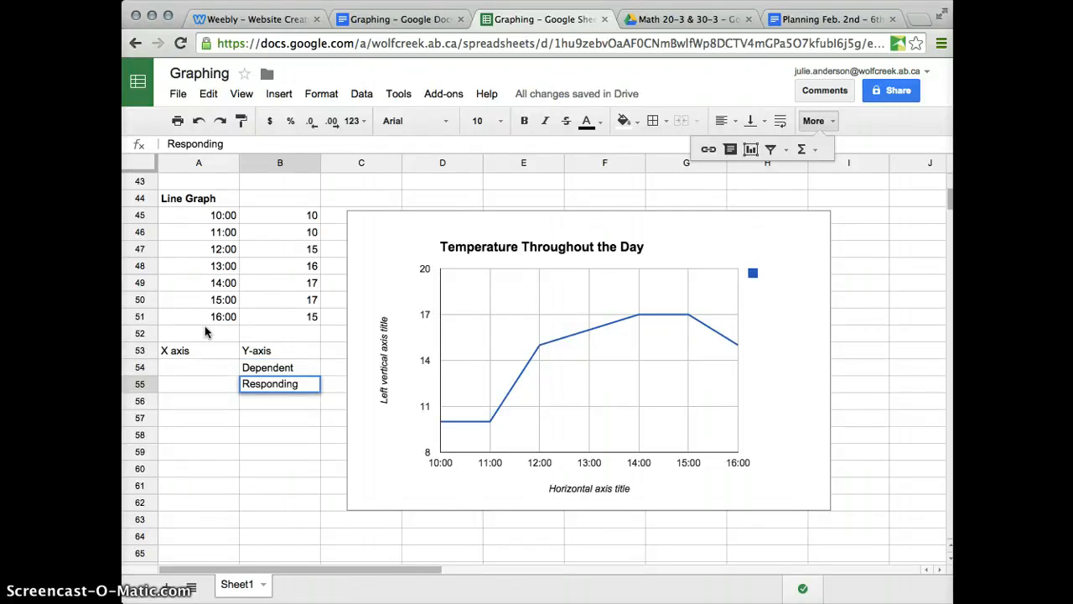
List "Manipulated" in A54 and "Independent" in A55 under the X axis heading.
{"action": "left_click", "coordinate": [182, 365]}
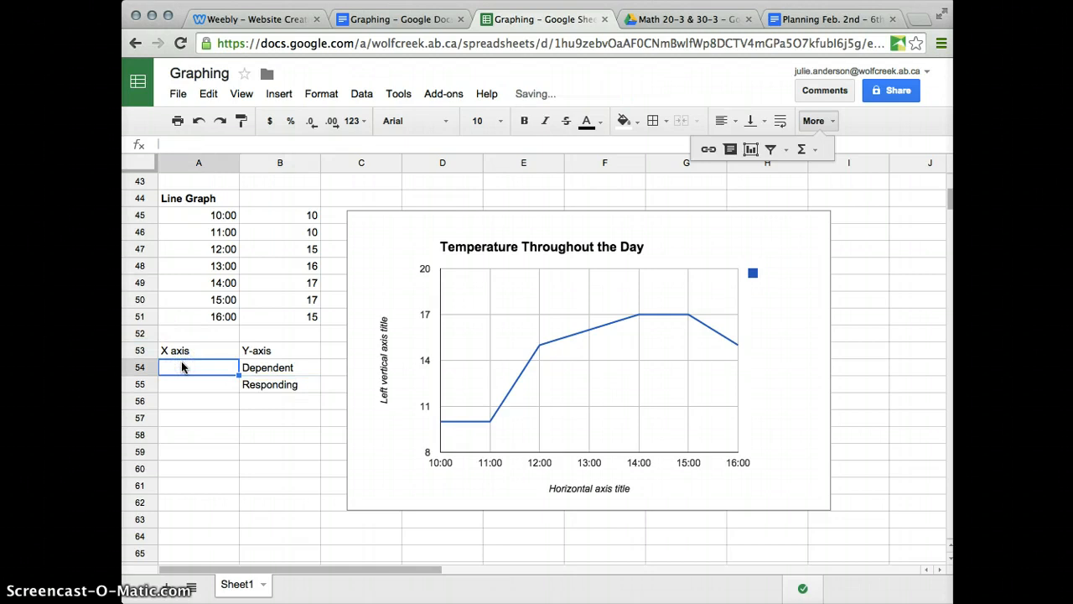
{"action": "type", "text": "Mani"}
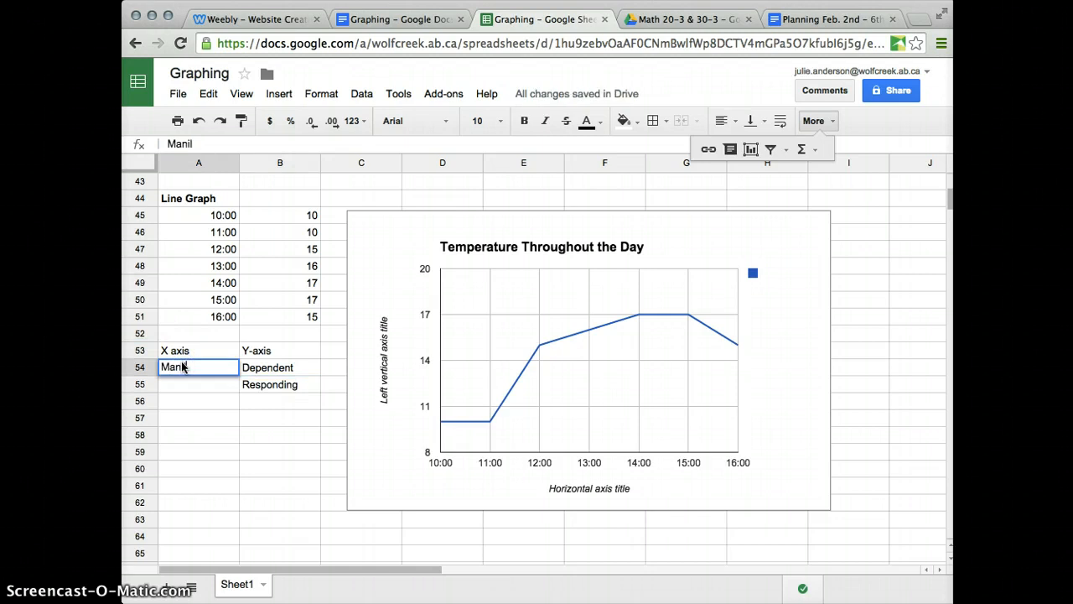
{"action": "type", "text": "pulated"}
{"action": "key", "text": "Return"}
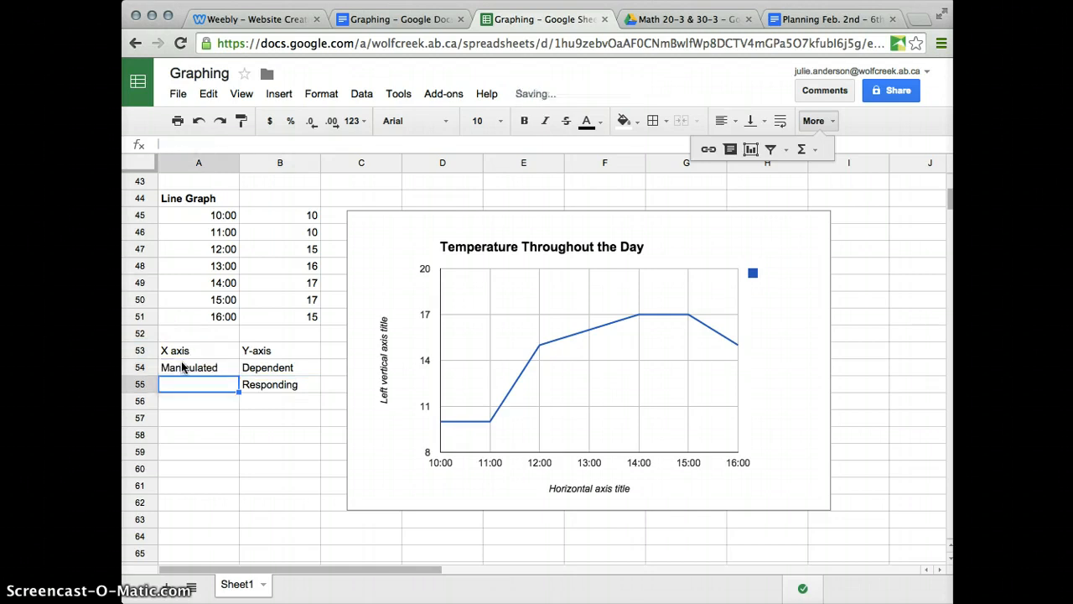
{"action": "type", "text": "Inde"}
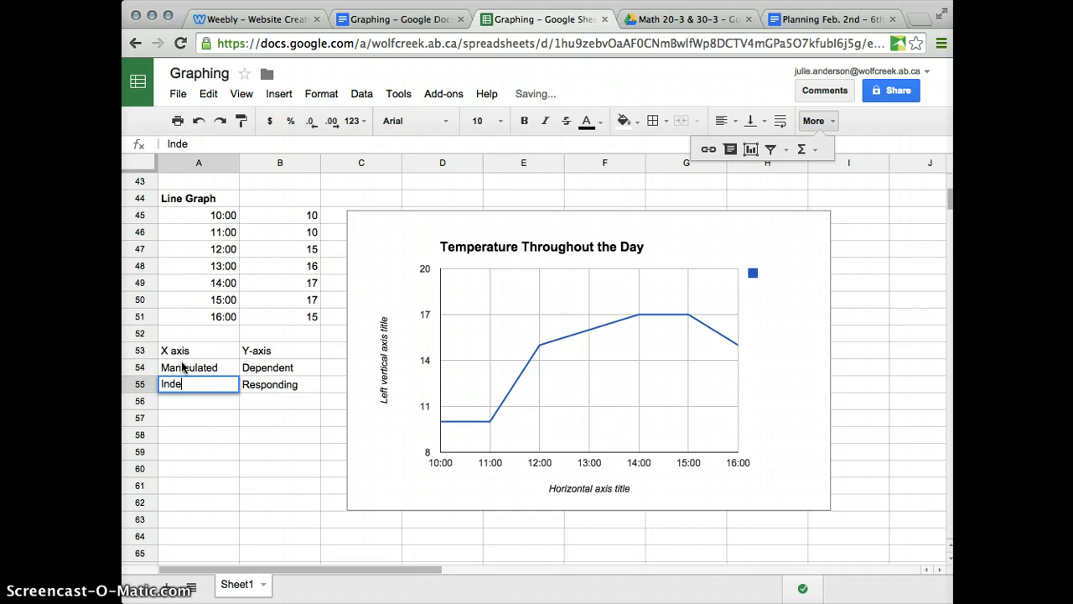
{"action": "type", "text": "m"}
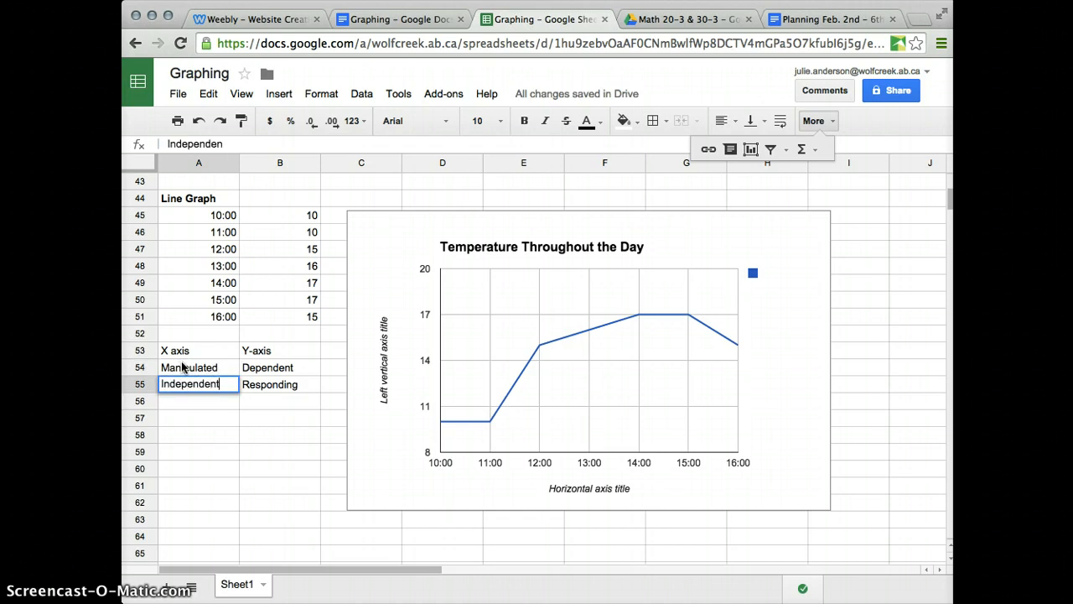
{"action": "type", "text": "endent"}
{"action": "key", "text": "Return"}
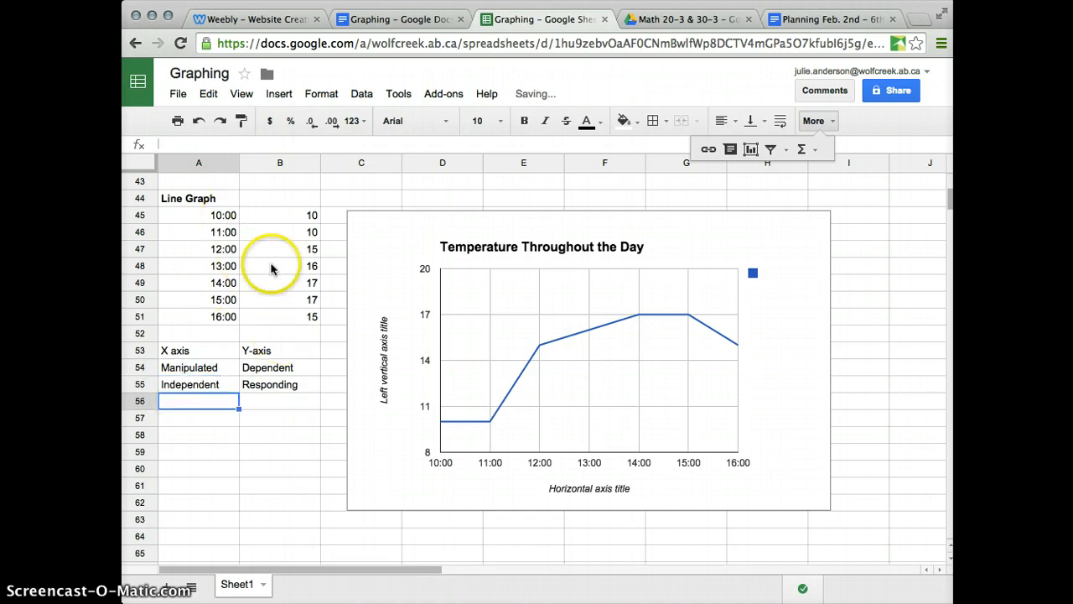
Open the line chart's advanced editing and set its legend to None.
{"action": "left_click", "coordinate": [765, 215]}
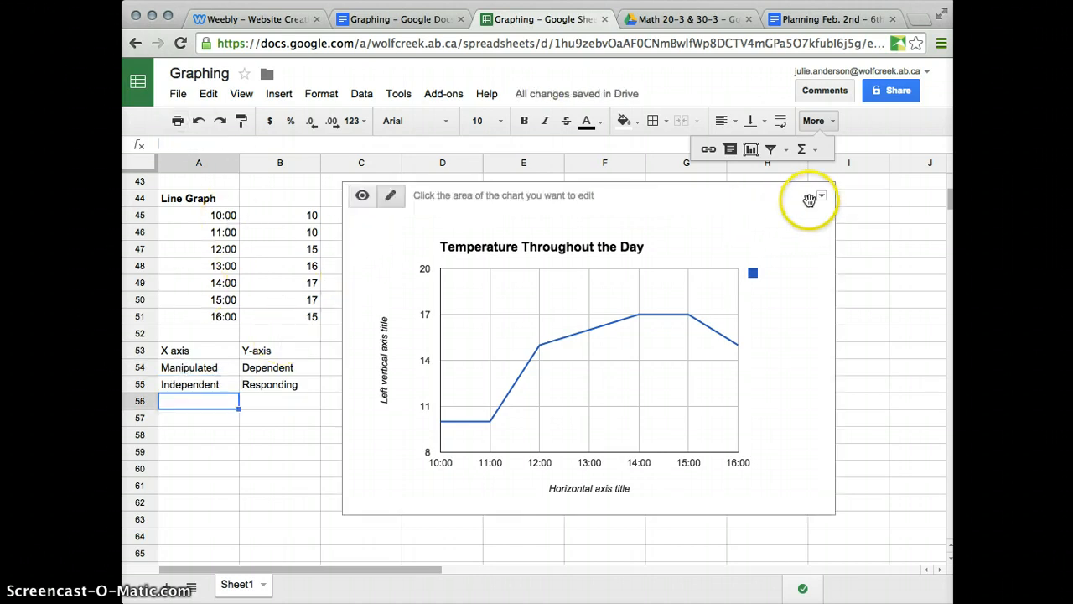
{"action": "left_click", "coordinate": [820, 198]}
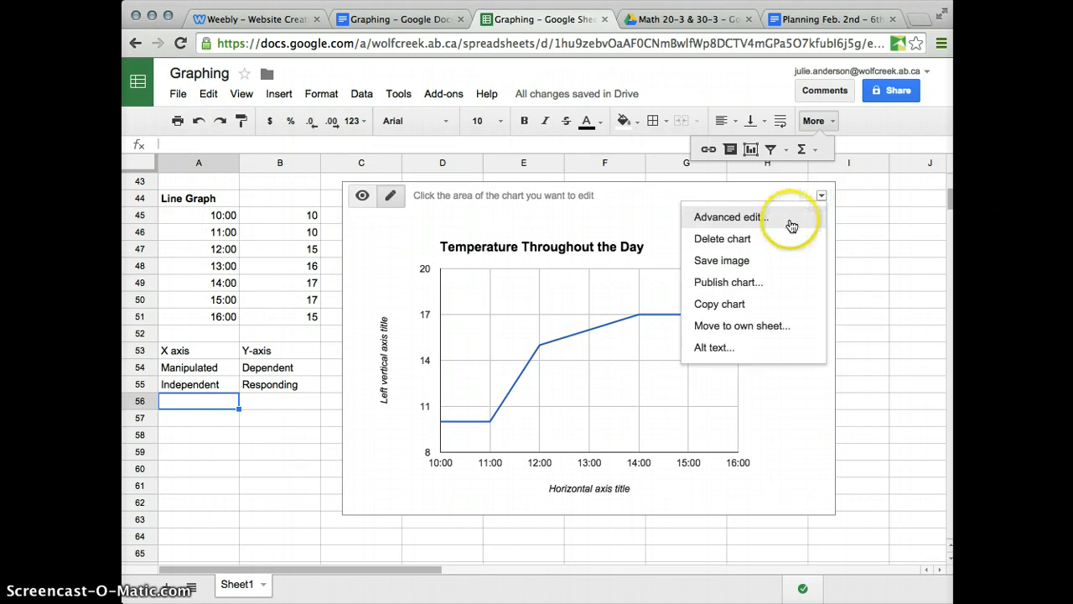
{"action": "left_click", "coordinate": [728, 217]}
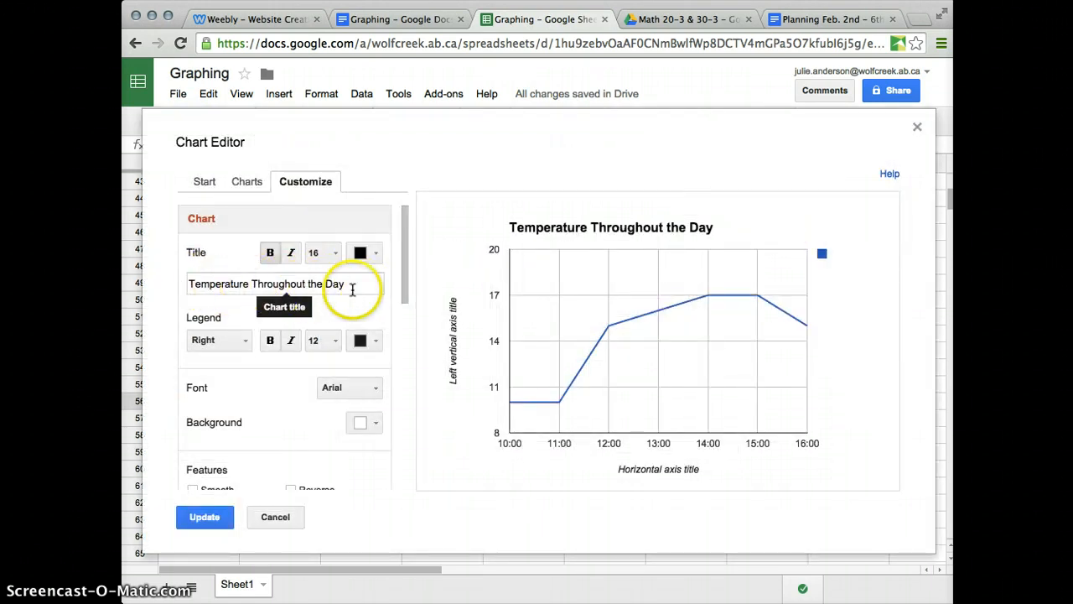
{"action": "scroll", "coordinate": [352, 290], "scroll_direction": "down", "scroll_amount": 2}
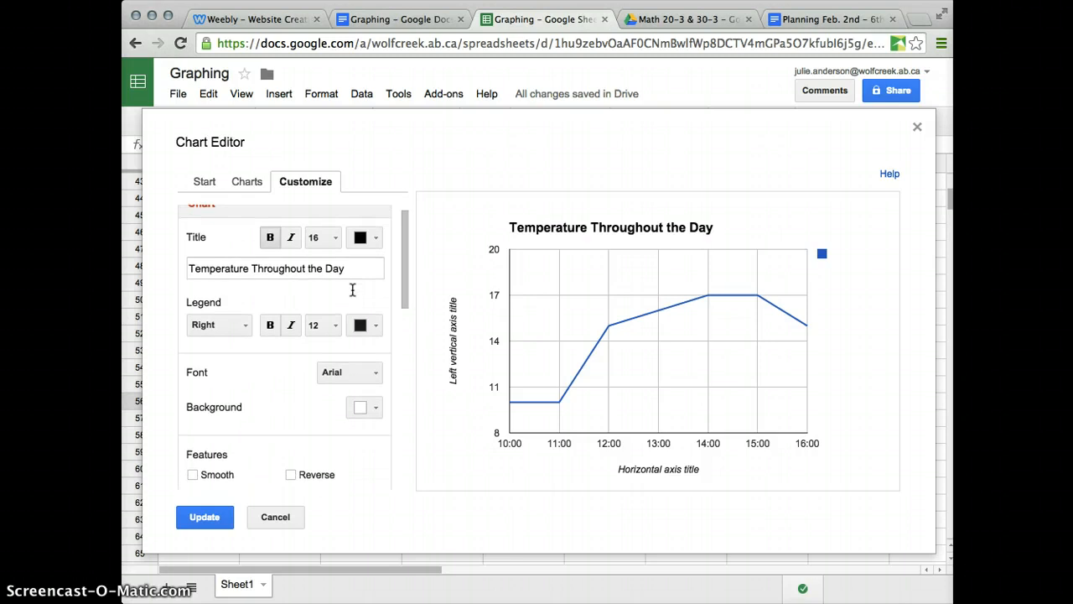
{"action": "left_click", "coordinate": [352, 277]}
{"action": "scroll", "coordinate": [352, 276], "scroll_direction": "down", "scroll_amount": 4}
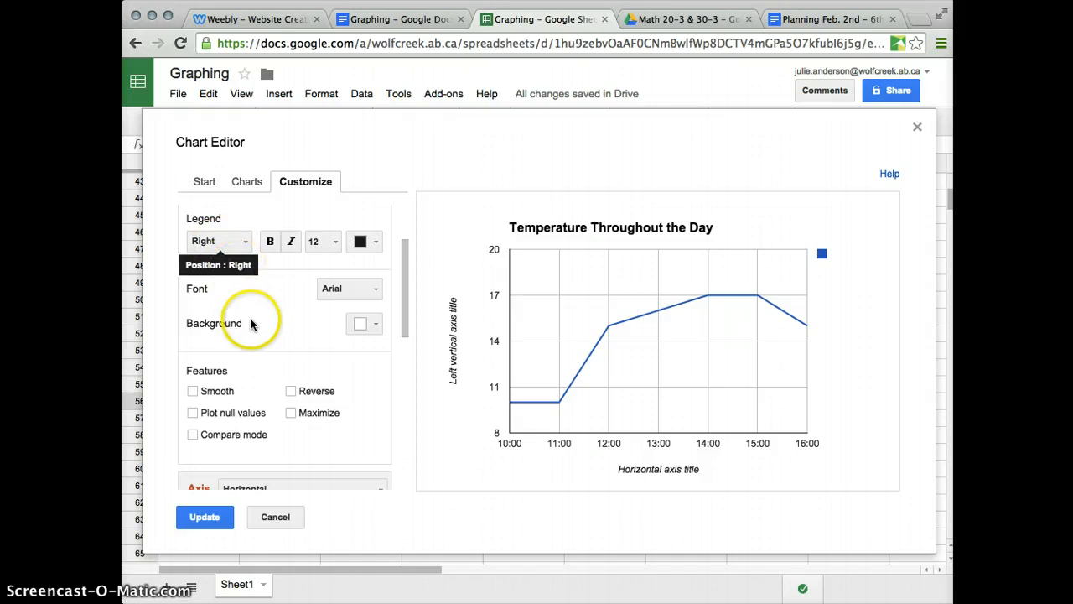
{"action": "scroll", "coordinate": [251, 325], "scroll_direction": "down", "scroll_amount": 1}
{"action": "scroll", "coordinate": [251, 325], "scroll_direction": "up", "scroll_amount": 2}
{"action": "left_click", "coordinate": [230, 265]}
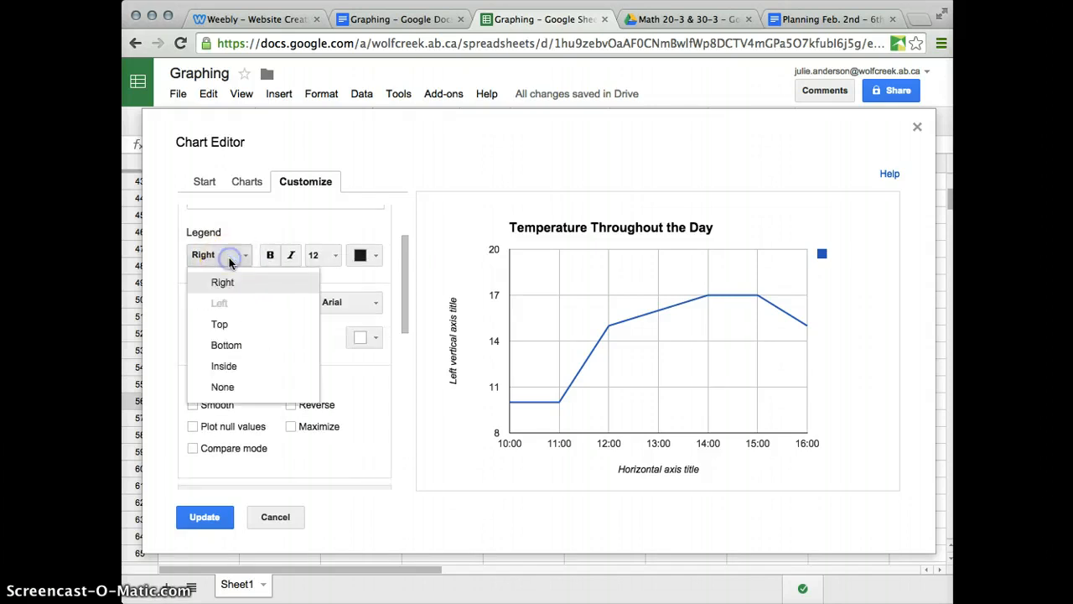
{"action": "left_click", "coordinate": [238, 387]}
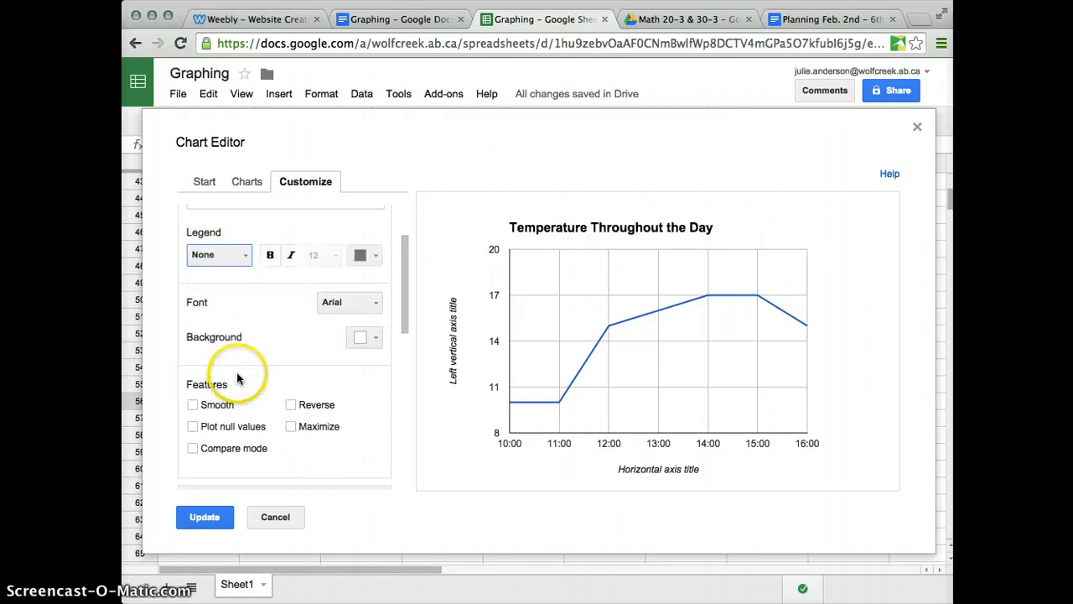
{"action": "scroll", "coordinate": [285, 290], "scroll_direction": "down", "scroll_amount": 2}
{"action": "left_click", "coordinate": [243, 234]}
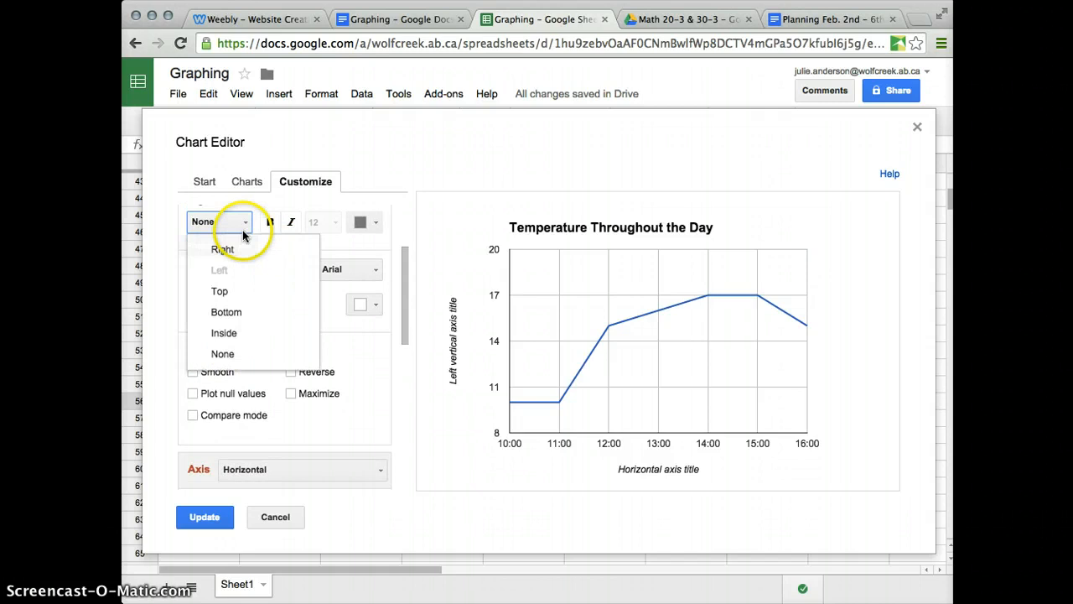
{"action": "left_click", "coordinate": [238, 354]}
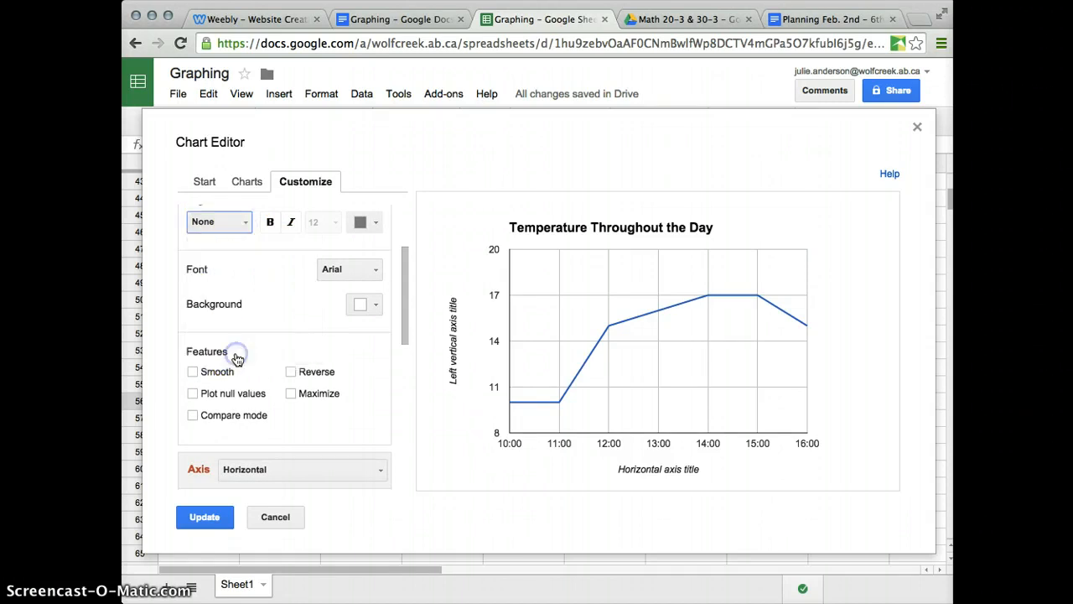
Try the Smooth feature on the chart's line and turn it off again.
{"action": "scroll", "coordinate": [242, 339], "scroll_direction": "down", "scroll_amount": 3}
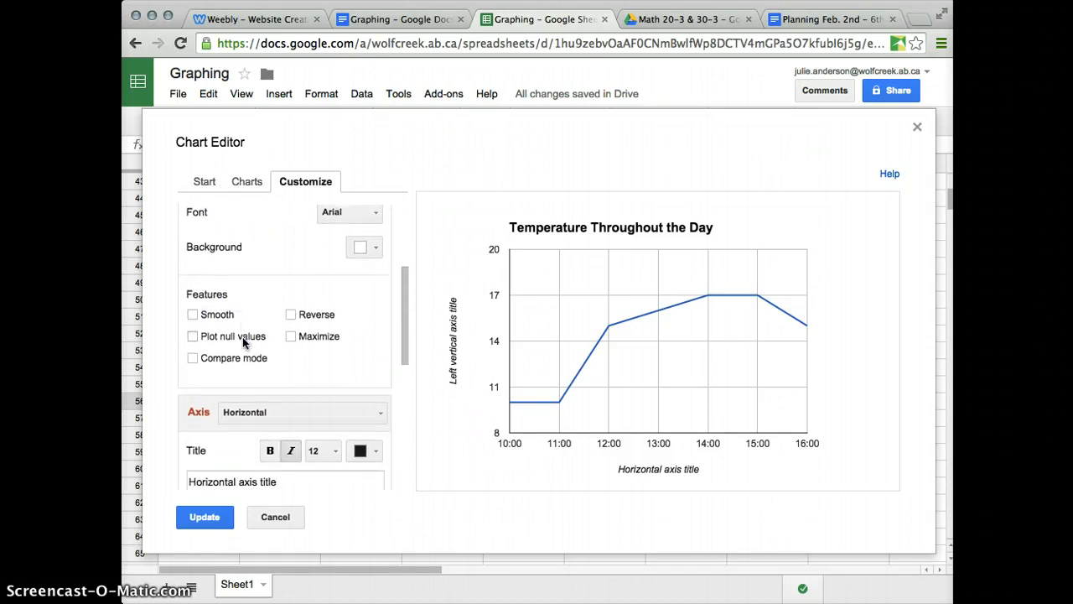
{"action": "left_click", "coordinate": [193, 313]}
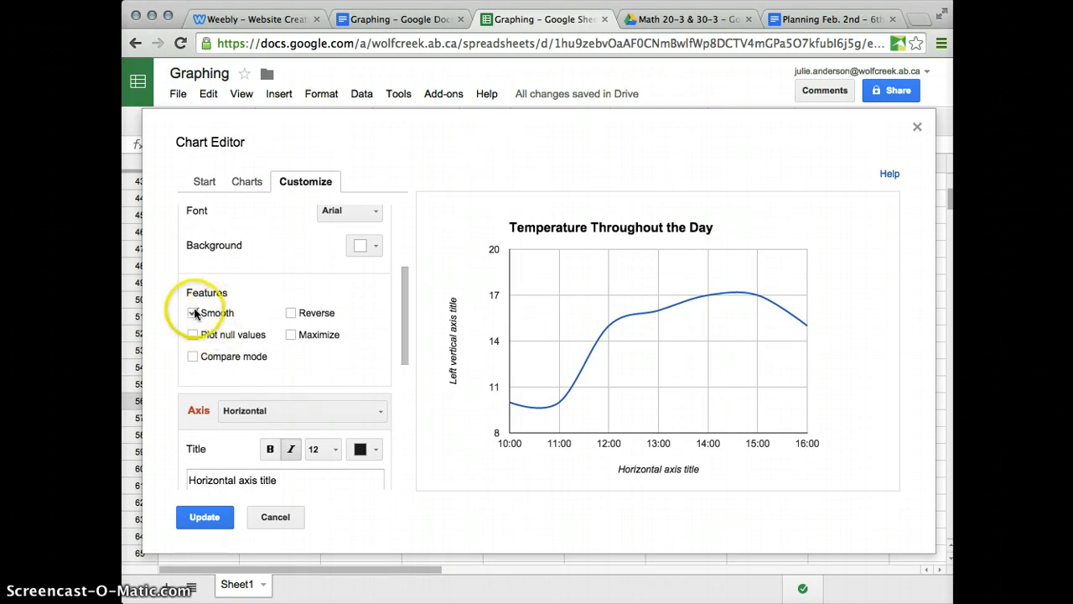
{"action": "left_click", "coordinate": [193, 313]}
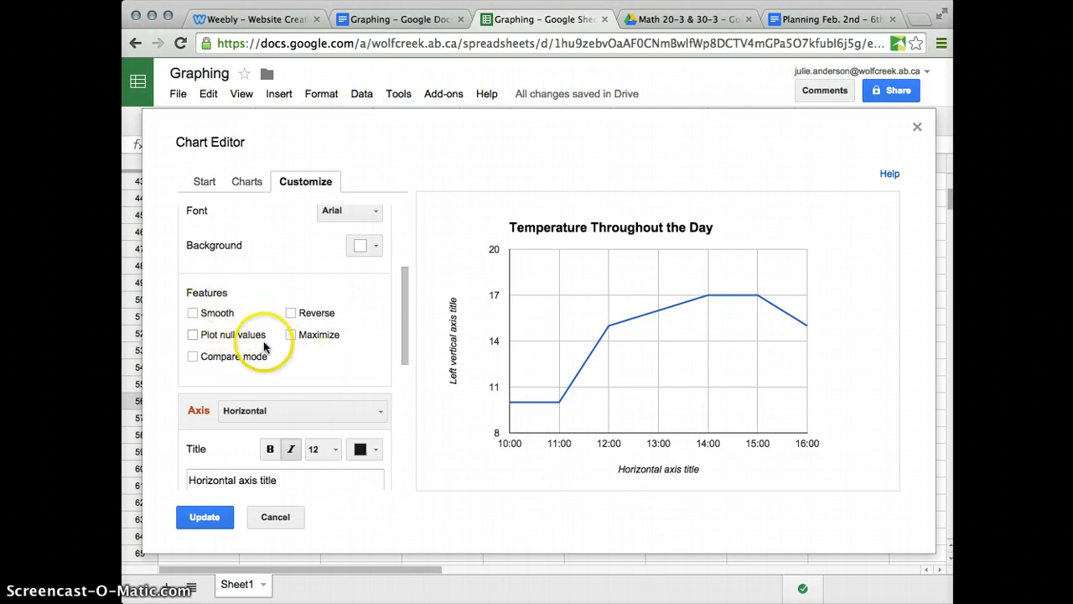
Try the Maximize feature on the line chart and turn it off again.
{"action": "scroll", "coordinate": [264, 347], "scroll_direction": "down", "scroll_amount": 1}
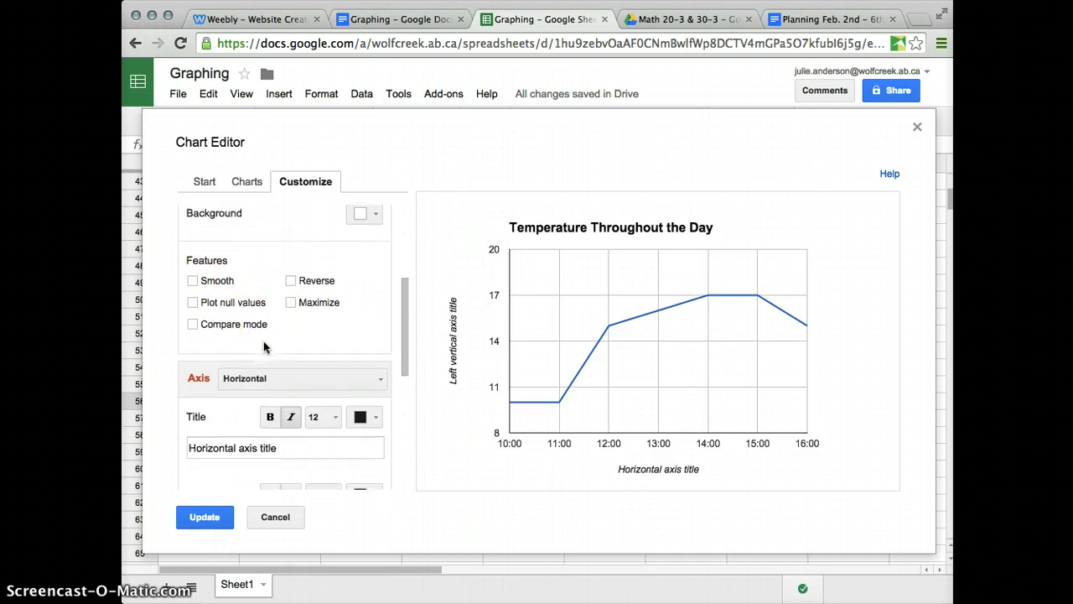
{"action": "scroll", "coordinate": [264, 347], "scroll_direction": "down", "scroll_amount": 1}
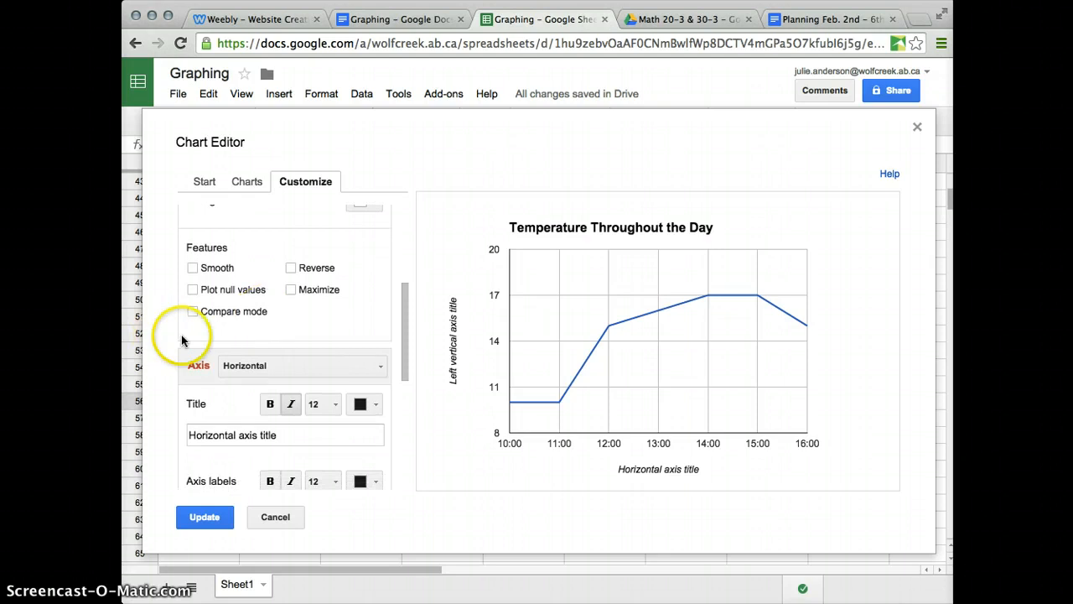
{"action": "scroll", "coordinate": [216, 343], "scroll_direction": "down", "scroll_amount": 1}
{"action": "scroll", "coordinate": [216, 342], "scroll_direction": "down", "scroll_amount": 1}
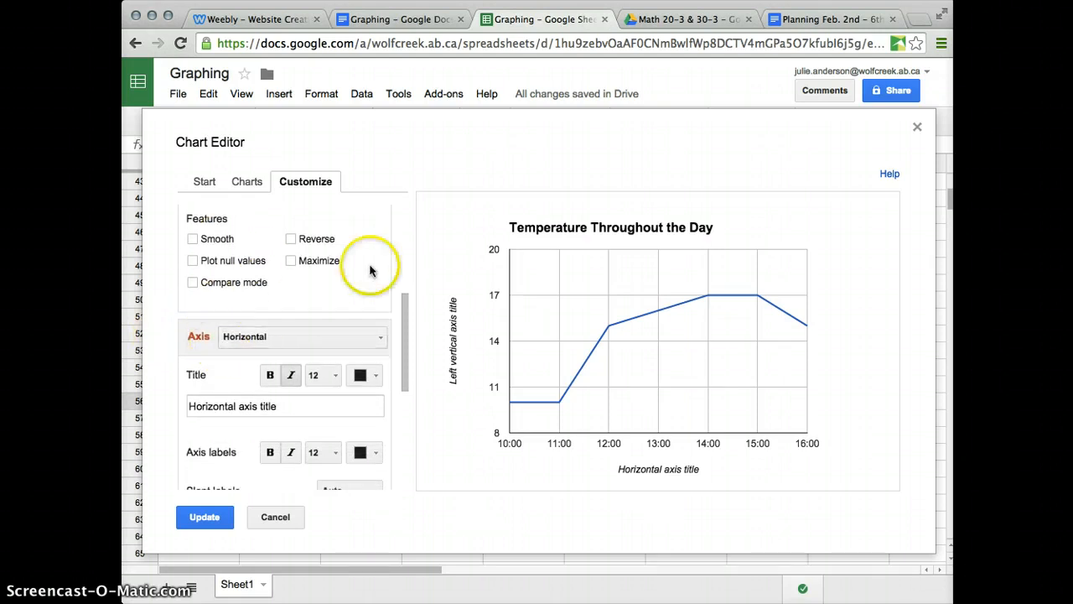
{"action": "left_click", "coordinate": [291, 261]}
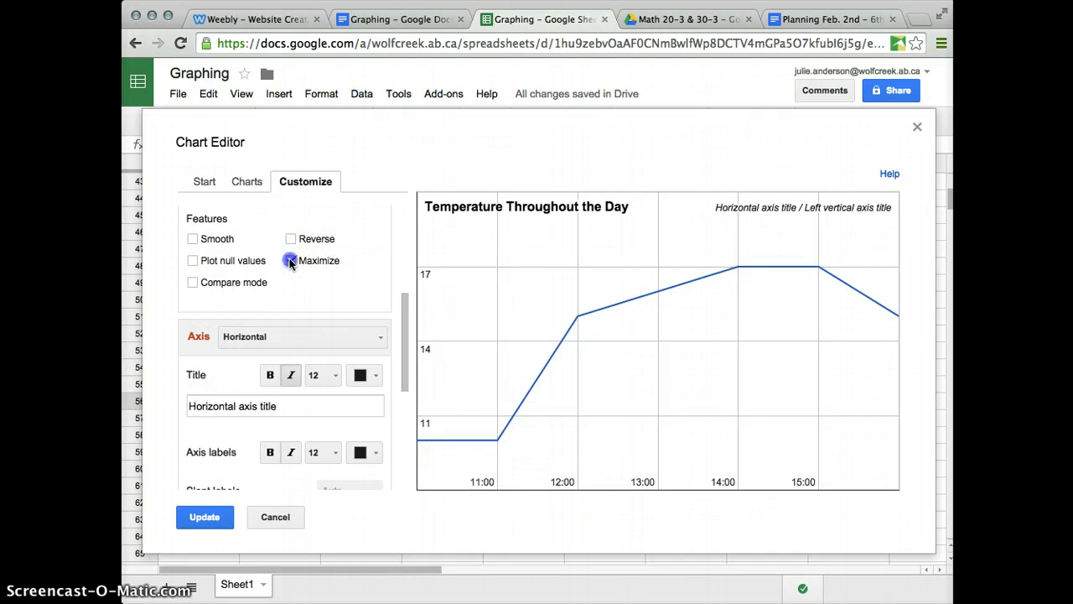
{"action": "left_click", "coordinate": [290, 261]}
Set the chart's horizontal axis title to "Time of Day".
{"action": "scroll", "coordinate": [309, 284], "scroll_direction": "down", "scroll_amount": 5}
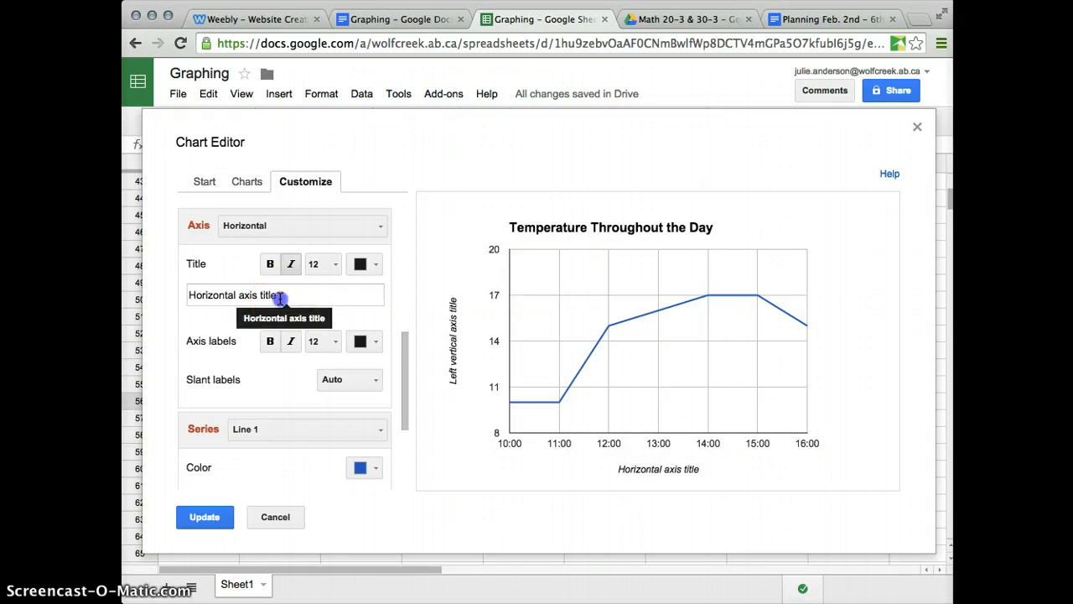
{"action": "left_click", "coordinate": [203, 295]}
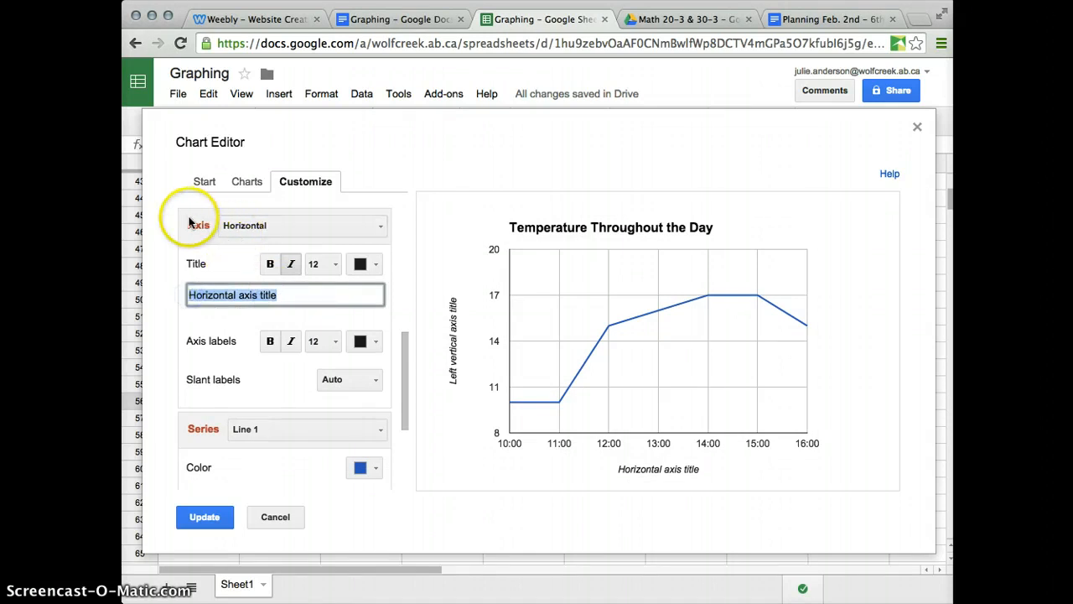
{"action": "left_click", "coordinate": [254, 225]}
{"action": "left_click", "coordinate": [256, 254]}
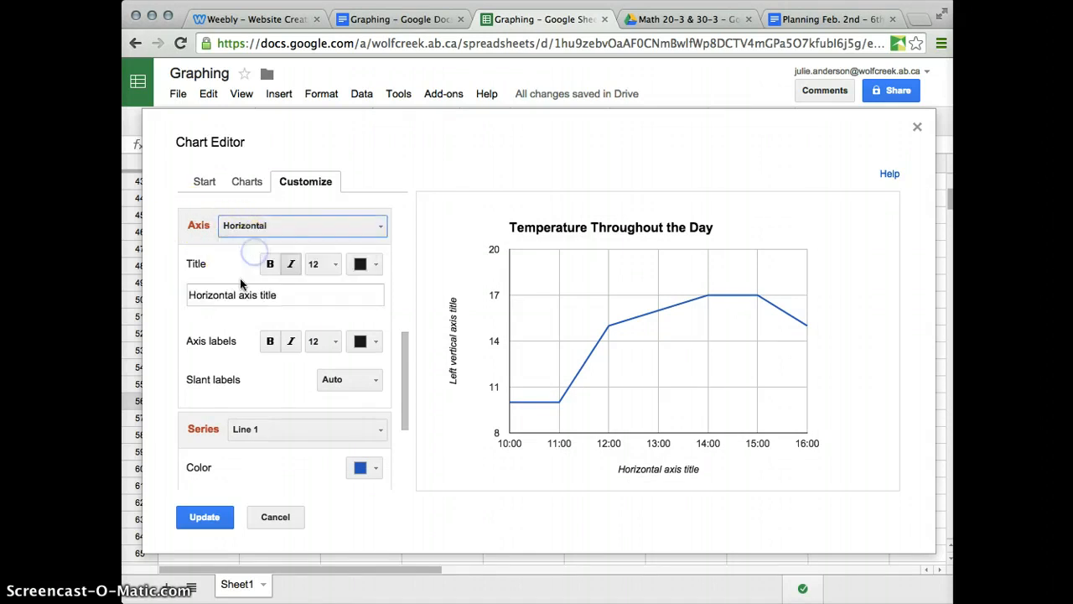
{"action": "left_click", "coordinate": [281, 295]}
{"action": "left_click_drag", "start_coordinate": [175, 301], "coordinate": [179, 292]}
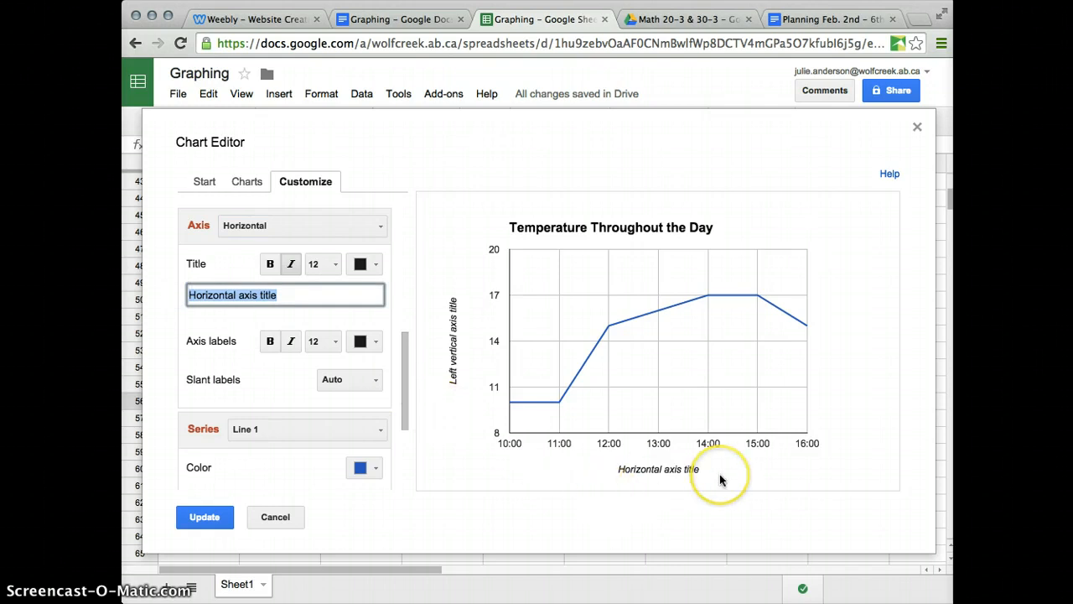
{"action": "type", "text": "Time of Day"}
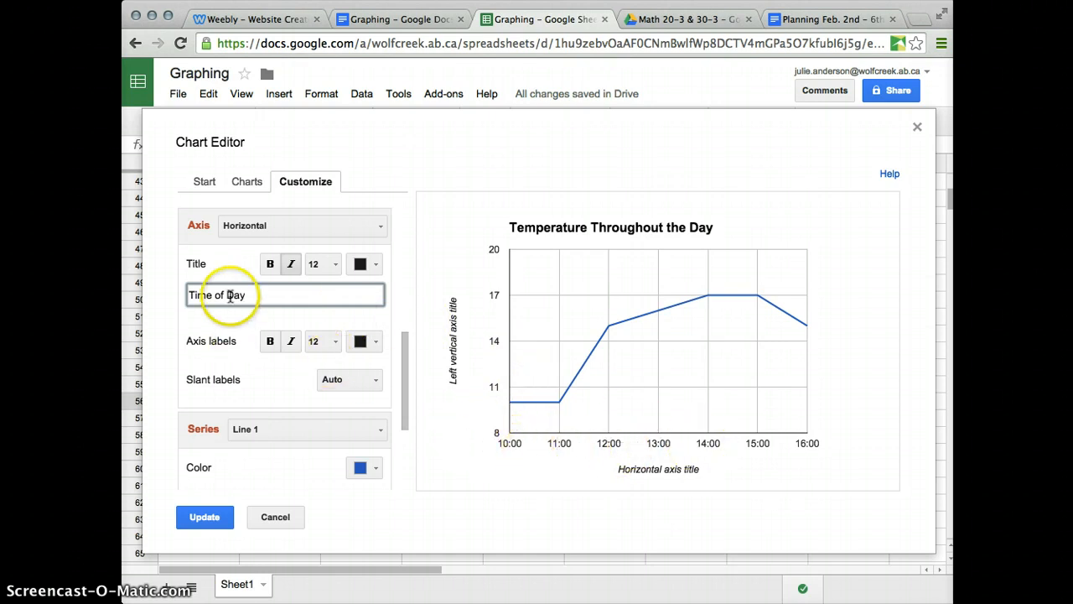
{"action": "left_click", "coordinate": [219, 326]}
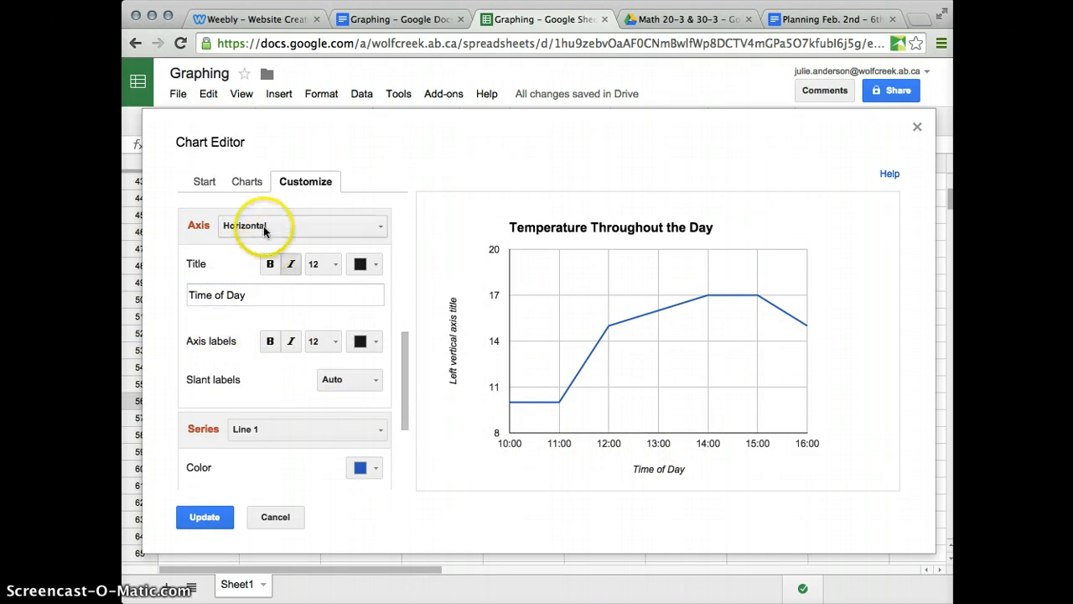
Set the chart's left vertical axis title to "Temperature (degrees Celsius)", correcting the spelling of Celsius.
{"action": "left_click", "coordinate": [252, 224]}
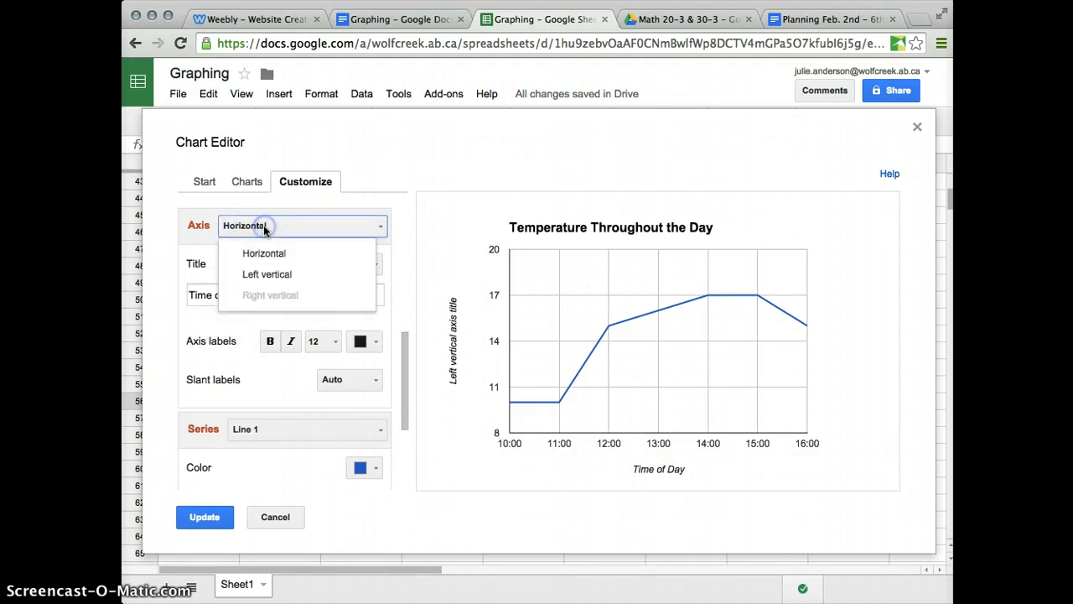
{"action": "left_click", "coordinate": [261, 274]}
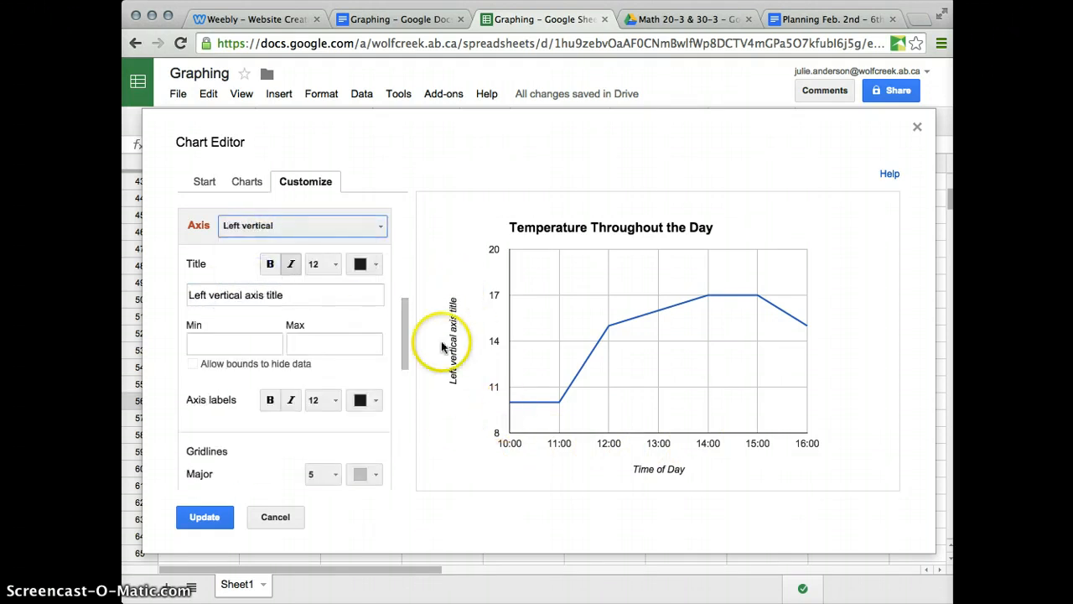
{"action": "left_click", "coordinate": [227, 294]}
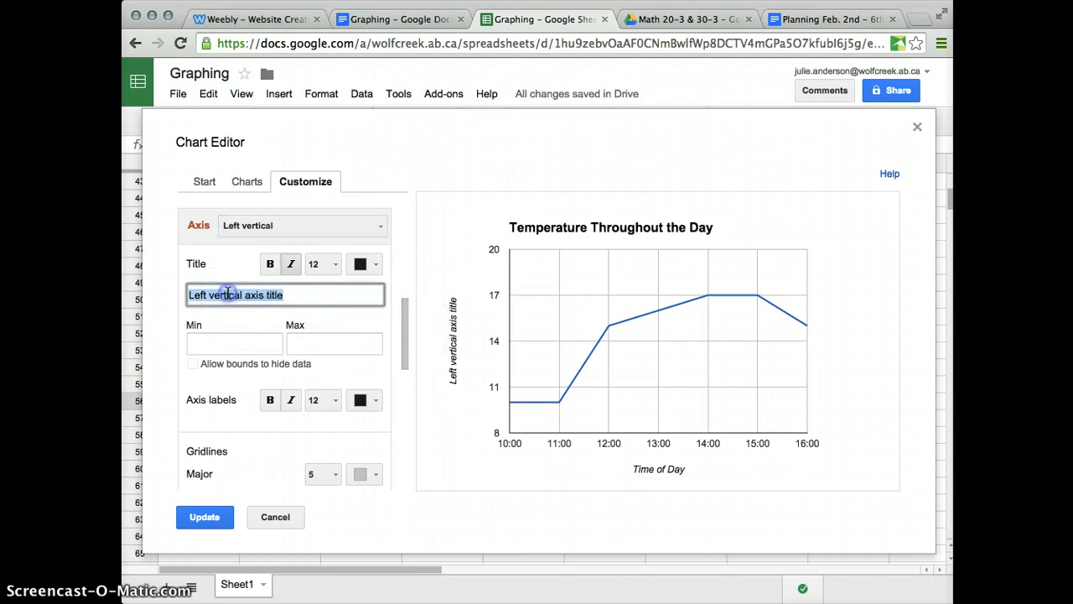
{"action": "type", "text": "Temperature ("}
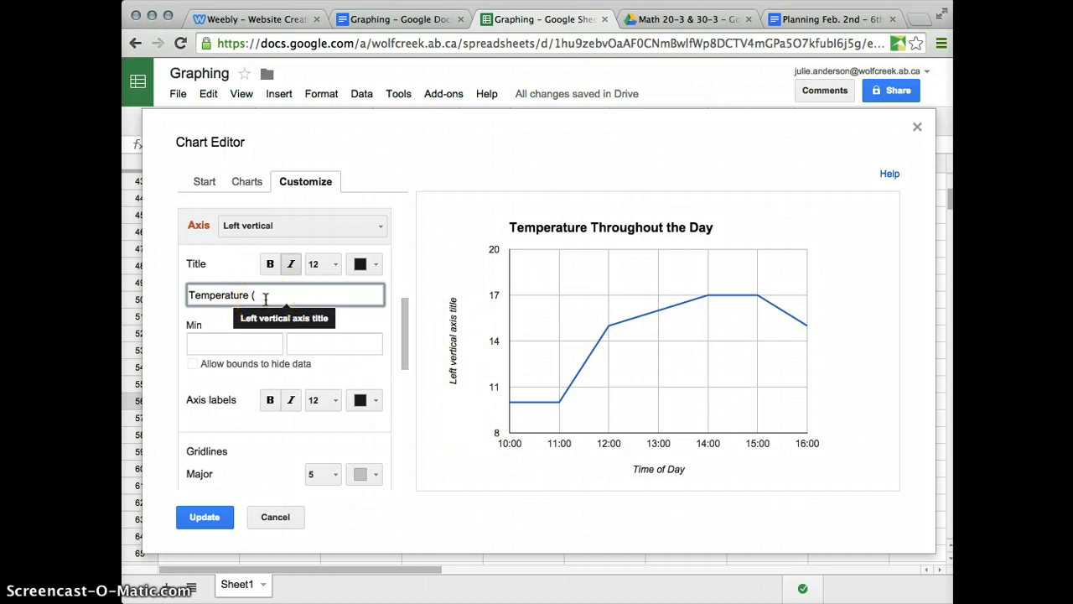
{"action": "left_click", "coordinate": [322, 302]}
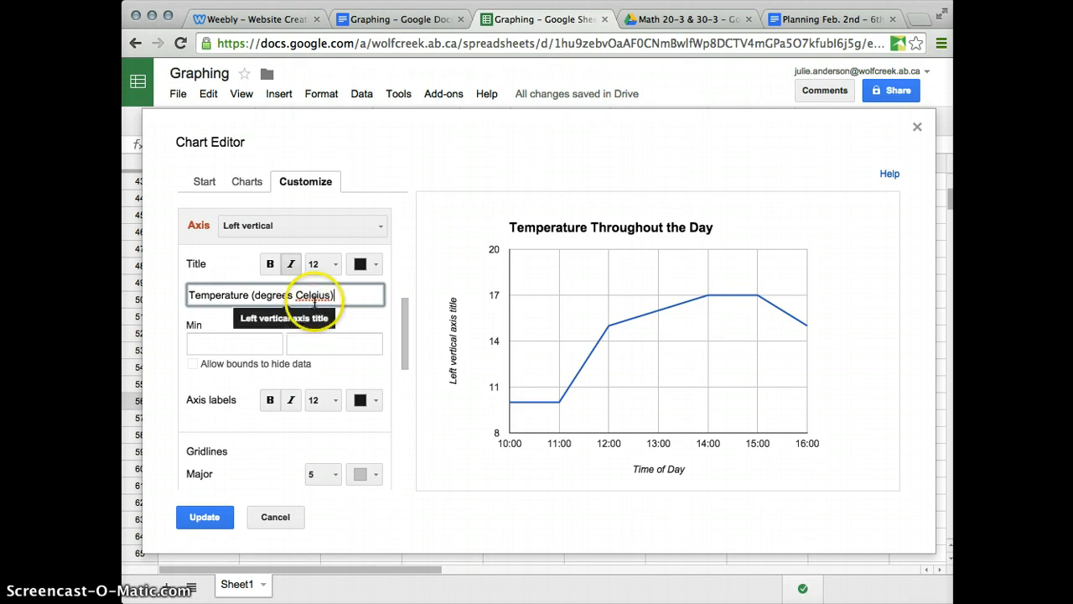
{"action": "left_click", "coordinate": [314, 302]}
{"action": "scroll", "coordinate": [314, 285], "scroll_direction": "down", "scroll_amount": 2}
{"action": "right_click", "coordinate": [312, 276]}
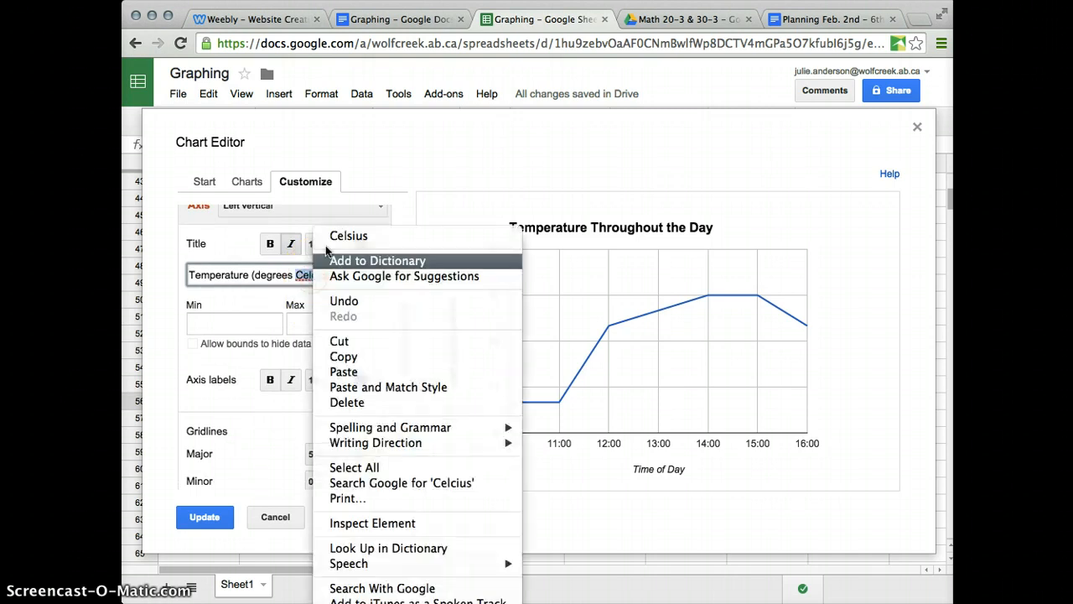
{"action": "left_click", "coordinate": [325, 232]}
{"action": "key", "text": "Up"}
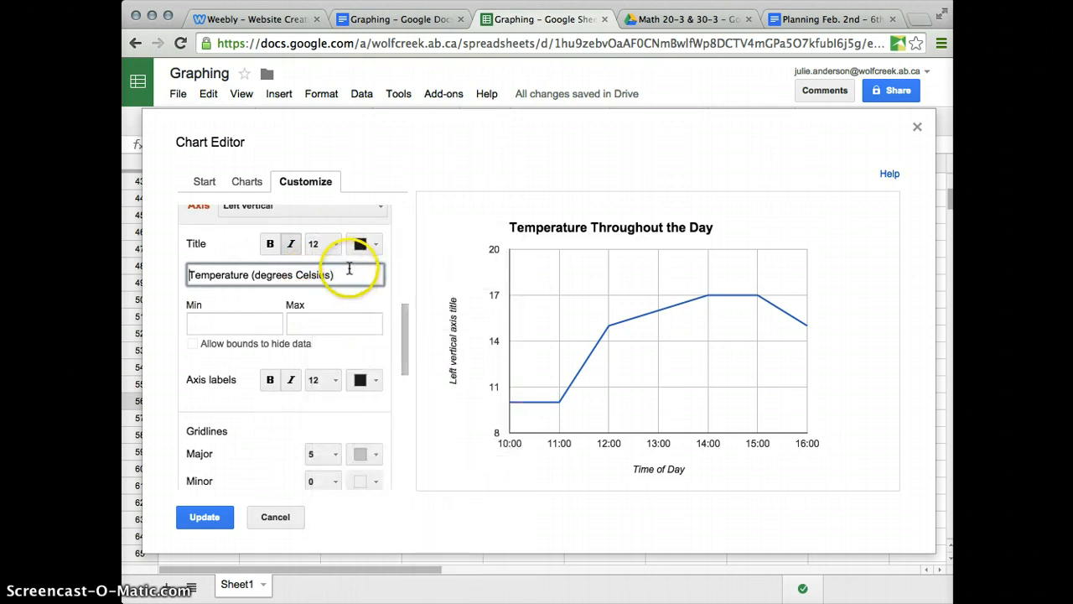
Apply the entered title "Temperature (degrees Celsius)" to the chart's left vertical axis.
{"action": "left_click", "coordinate": [293, 274]}
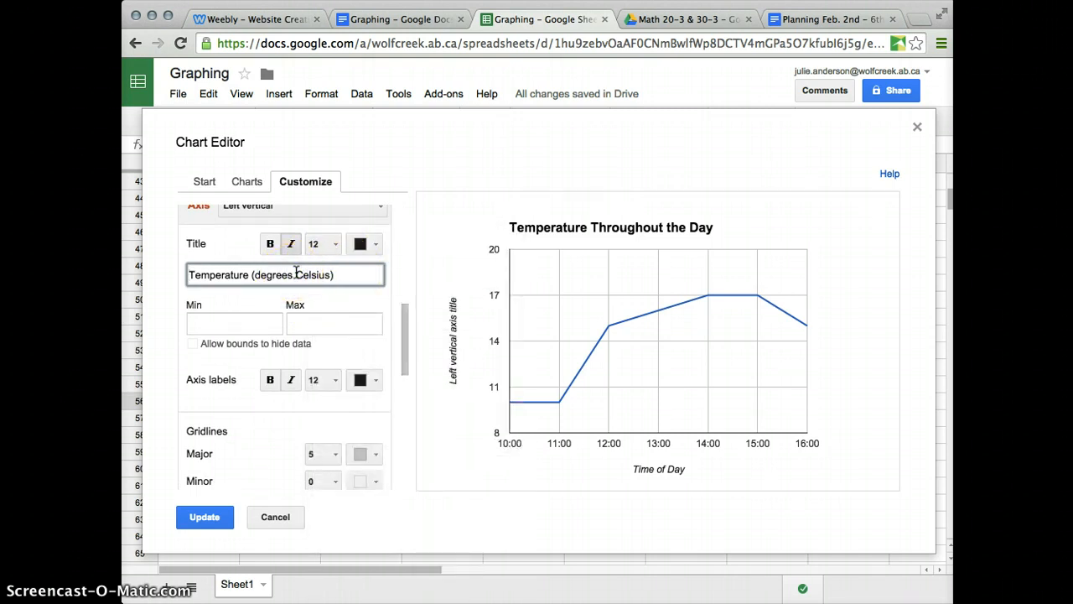
{"action": "left_click", "coordinate": [274, 97]}
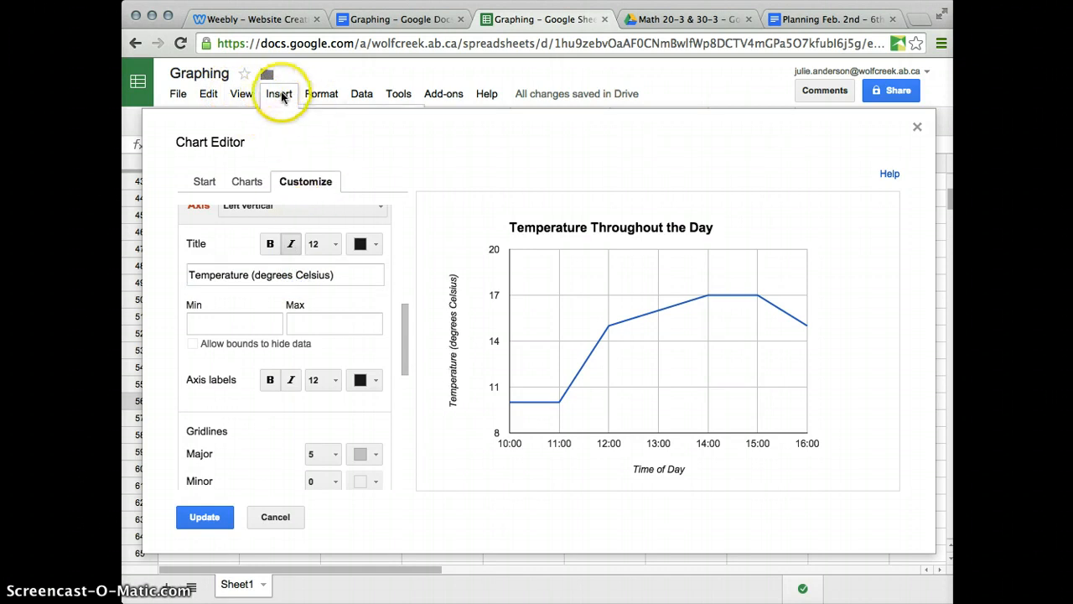
{"action": "left_click", "coordinate": [290, 275]}
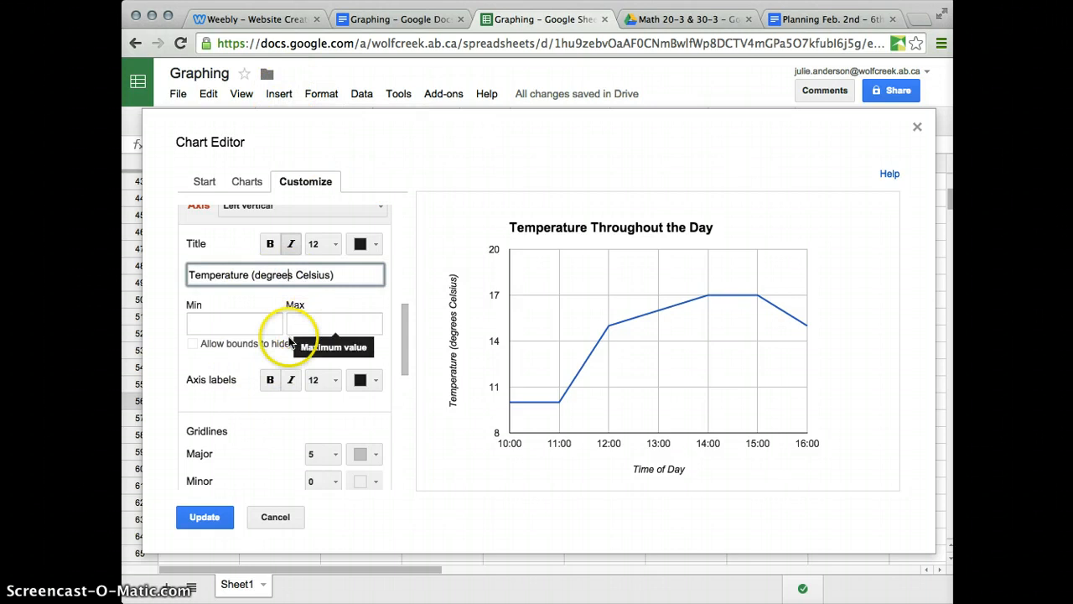
Set the left vertical axis range to a minimum of 0 and a maximum of 18.
{"action": "scroll", "coordinate": [290, 343], "scroll_direction": "down", "scroll_amount": 1}
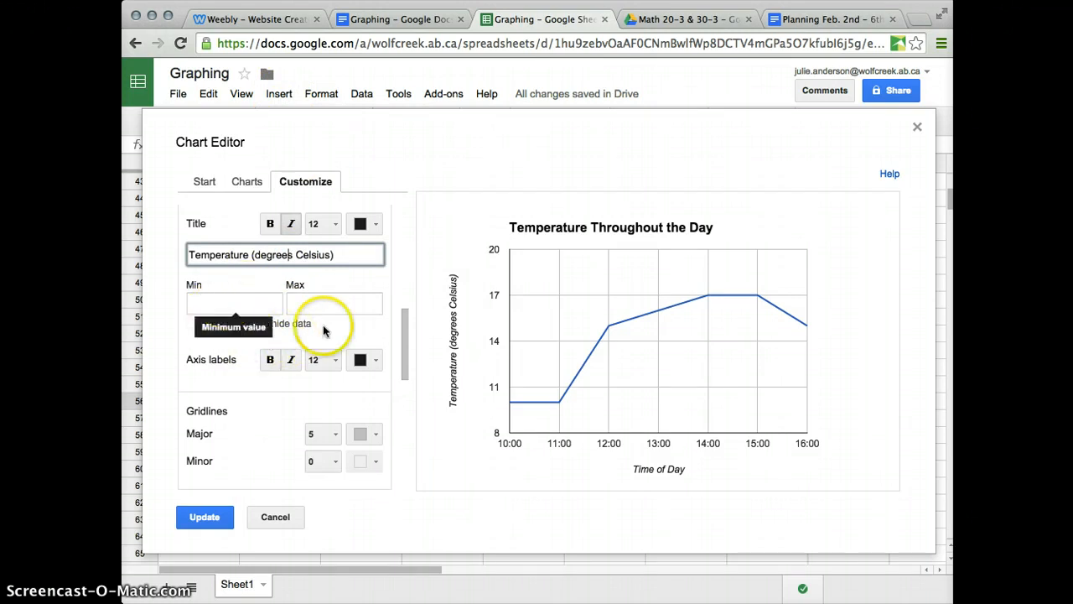
{"action": "scroll", "coordinate": [256, 251], "scroll_direction": "up", "scroll_amount": 2}
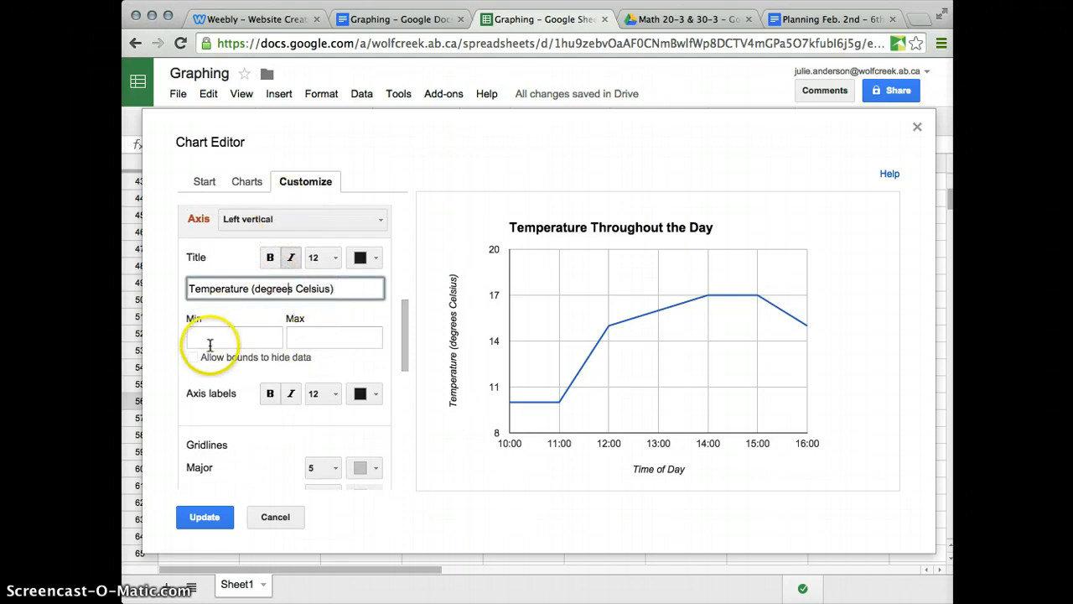
{"action": "left_click", "coordinate": [262, 338]}
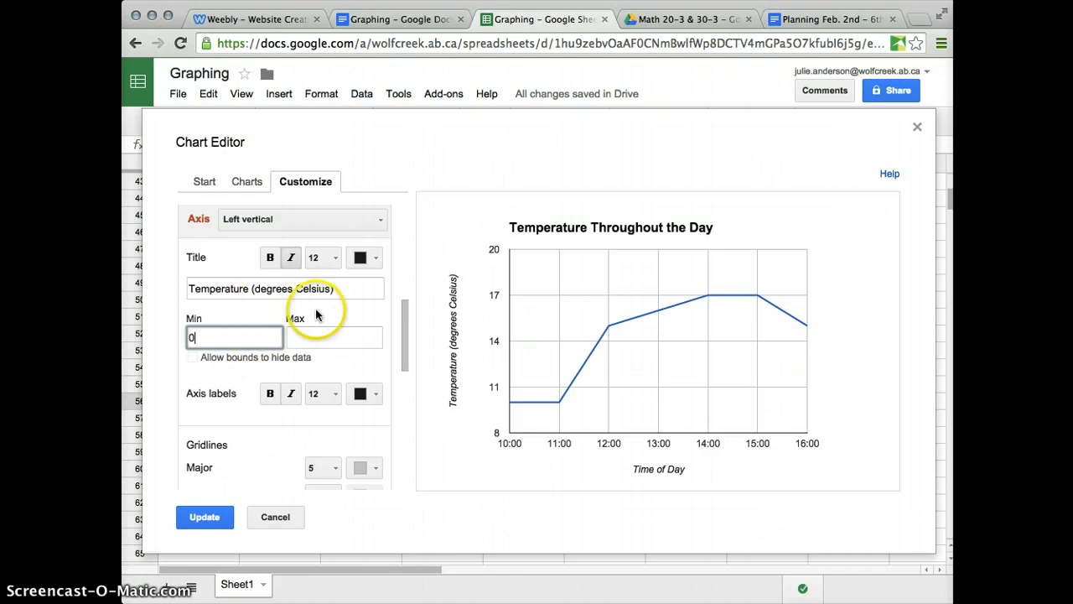
{"action": "left_click", "coordinate": [304, 337]}
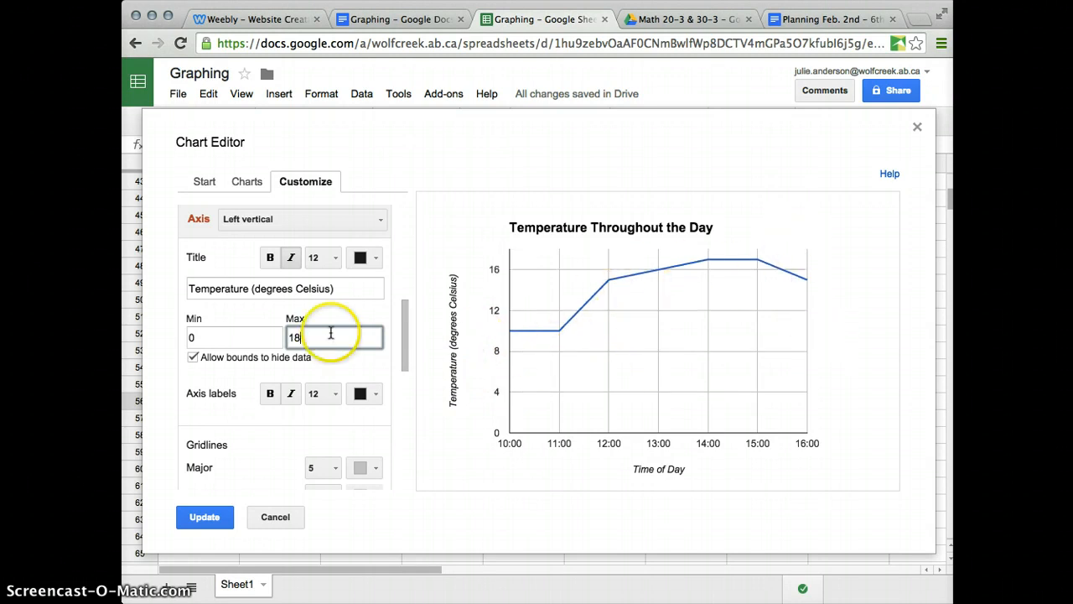
Try left vertical axis minimums of 5 and 8, and return the minimum to 0.
{"action": "left_click", "coordinate": [248, 338]}
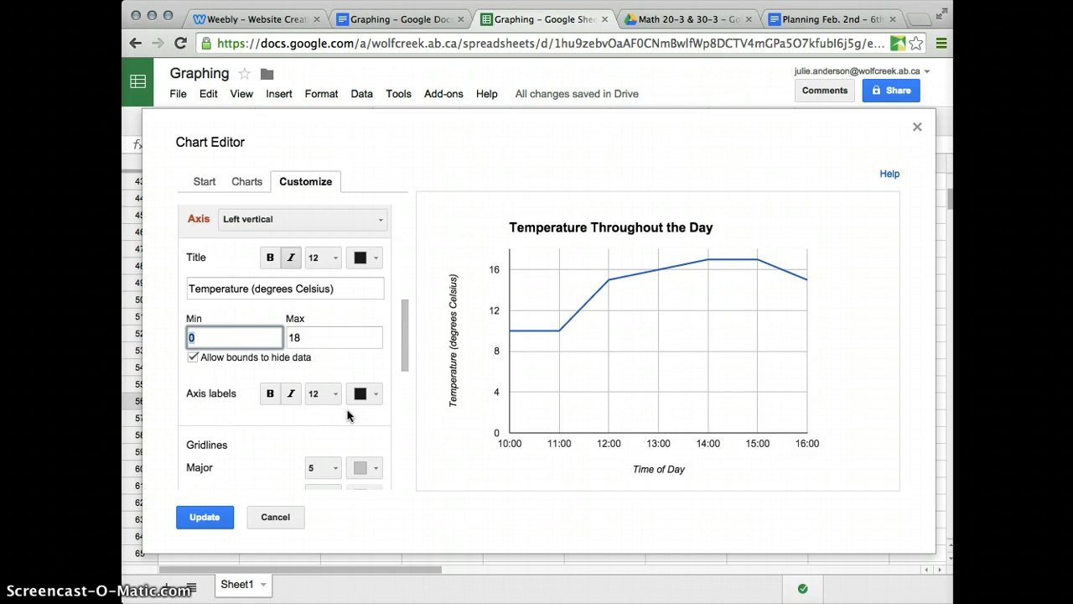
{"action": "left_click", "coordinate": [310, 394]}
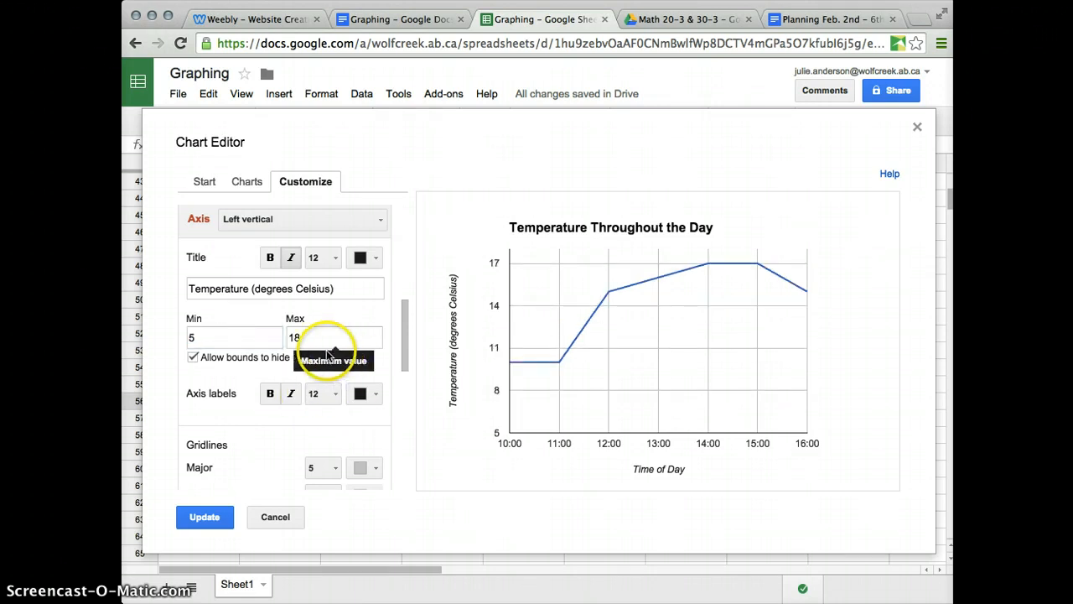
{"action": "double_click", "coordinate": [254, 332]}
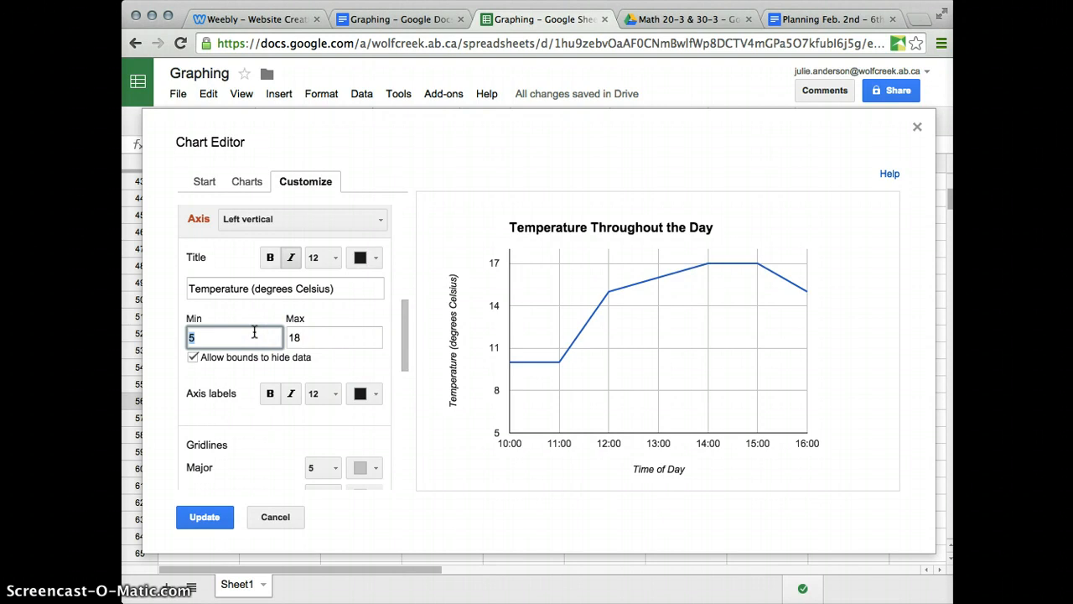
{"action": "type", "text": "8"}
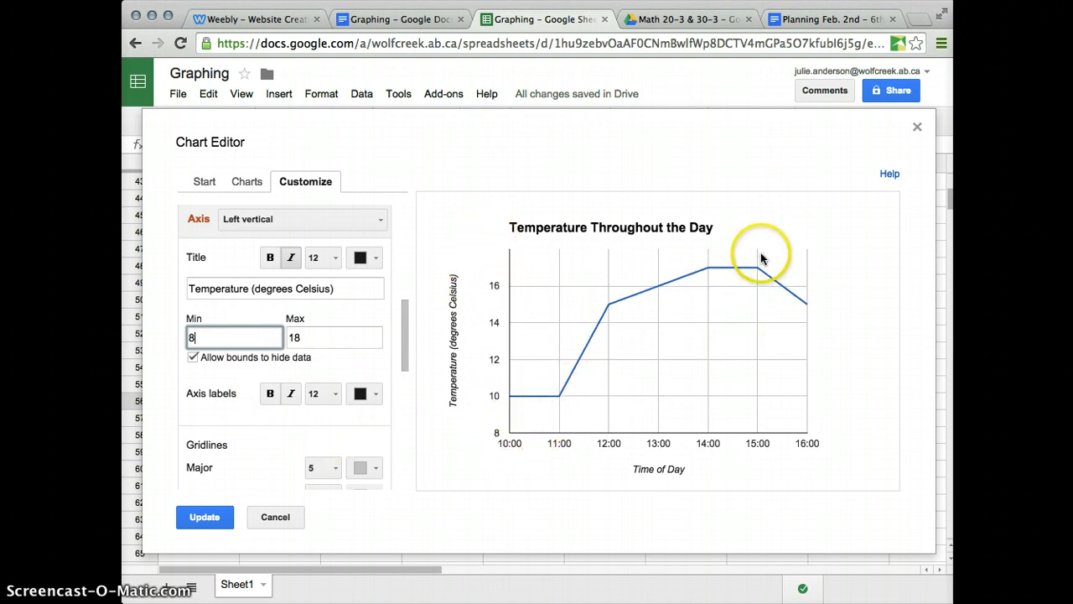
{"action": "left_click", "coordinate": [246, 386]}
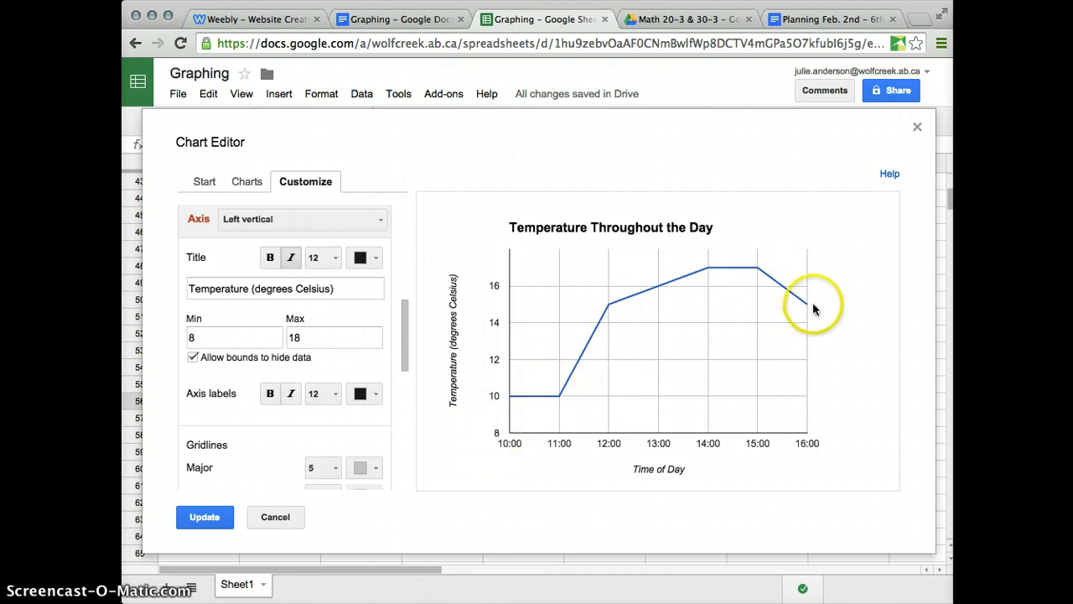
{"action": "scroll", "coordinate": [179, 428], "scroll_direction": "down", "scroll_amount": 2}
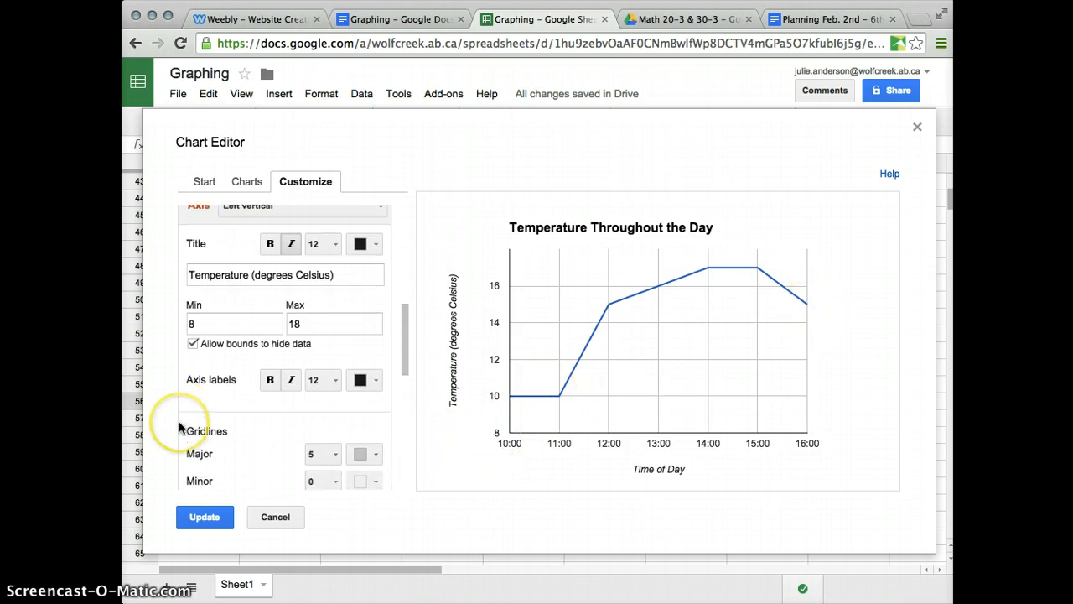
{"action": "left_click", "coordinate": [215, 307]}
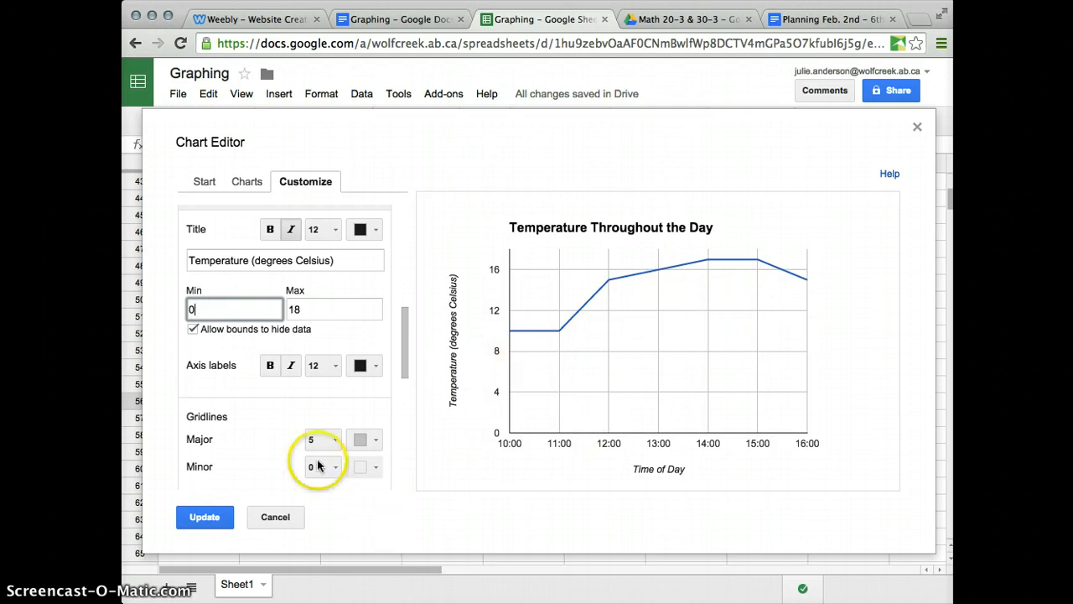
Set the number of major gridlines on the left vertical axis to 10.
{"action": "scroll", "coordinate": [269, 447], "scroll_direction": "down", "scroll_amount": 3}
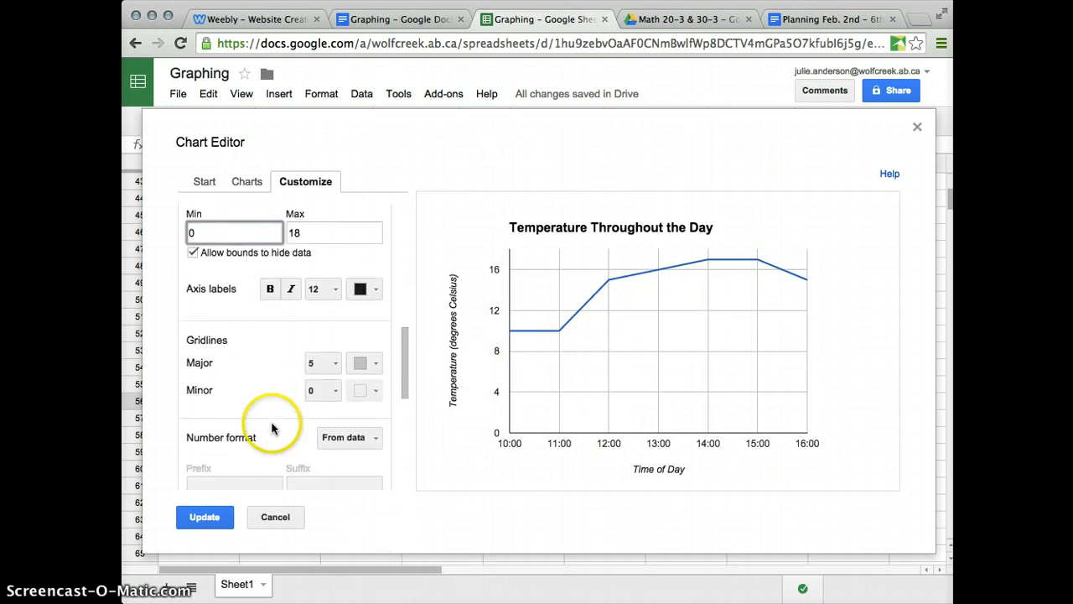
{"action": "scroll", "coordinate": [273, 423], "scroll_direction": "down", "scroll_amount": 1}
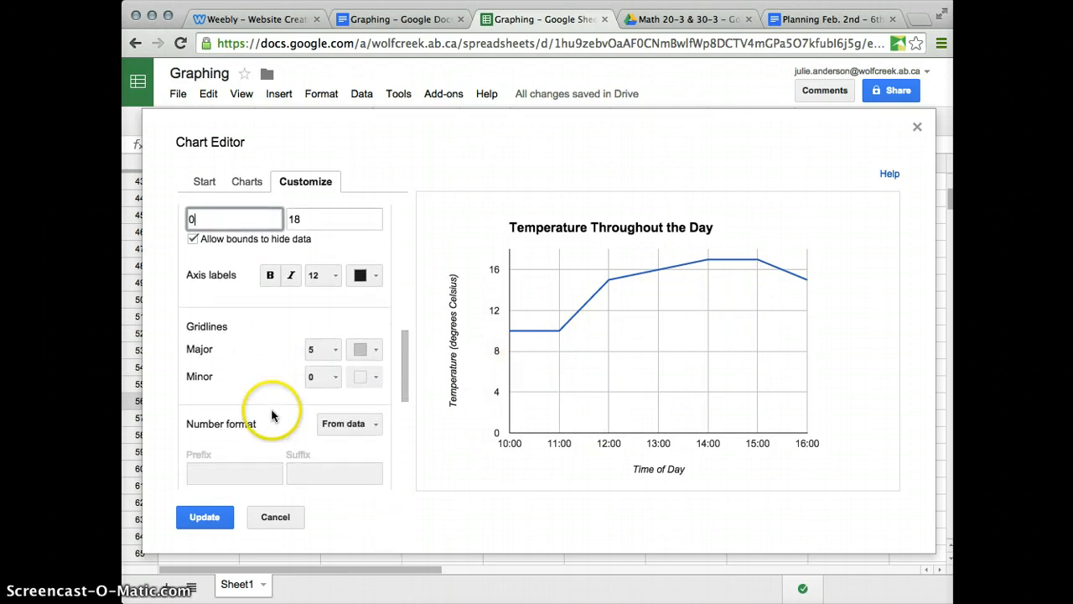
{"action": "left_click", "coordinate": [323, 350]}
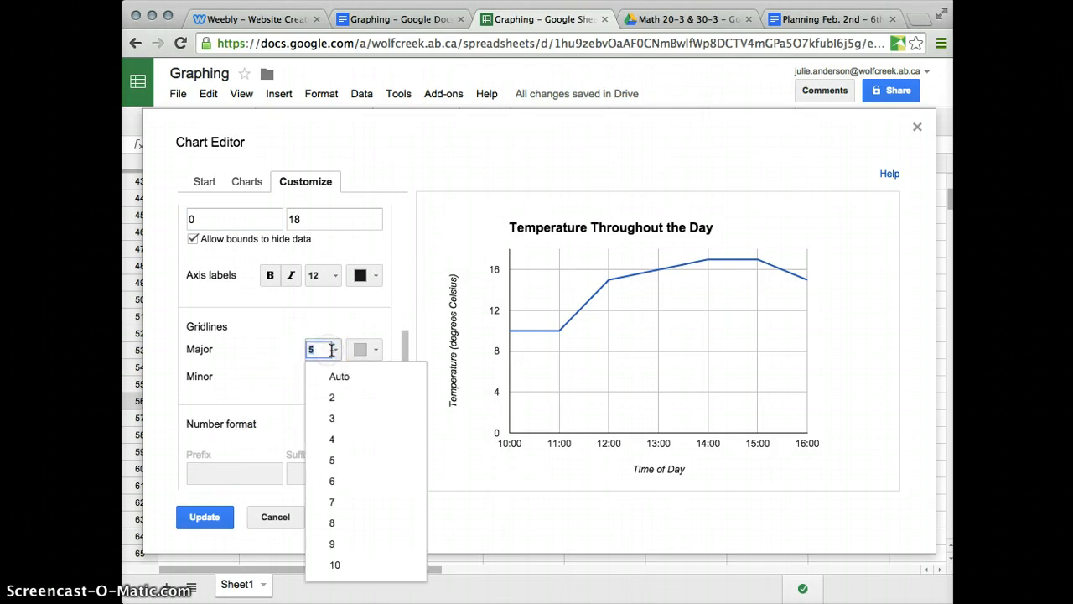
{"action": "left_click", "coordinate": [348, 564]}
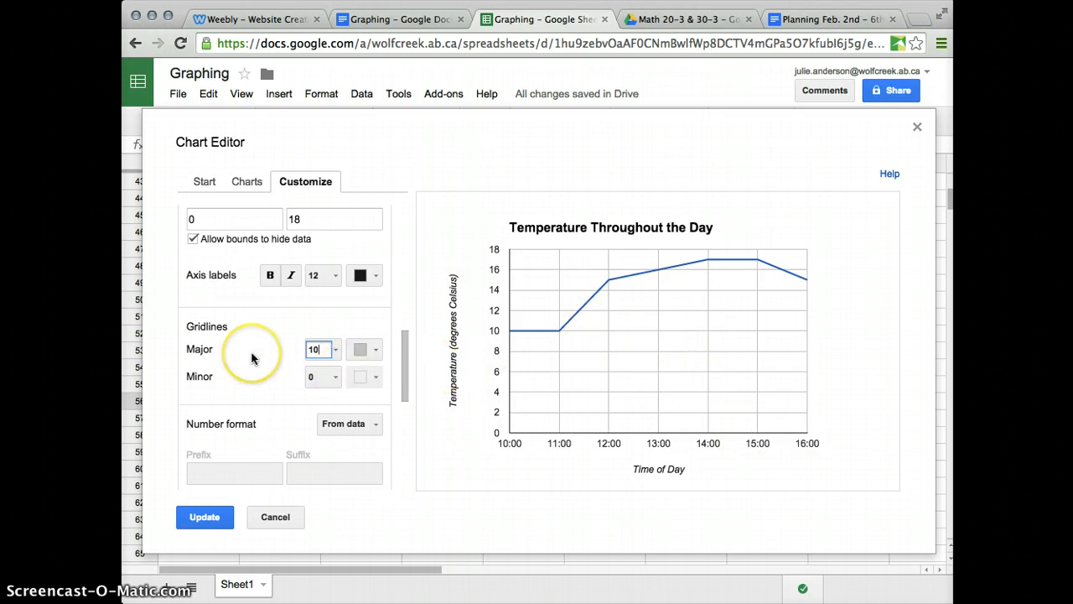
Switch the axis settings to the horizontal axis and review its options and the data points on the line.
{"action": "scroll", "coordinate": [252, 359], "scroll_direction": "up", "scroll_amount": 5}
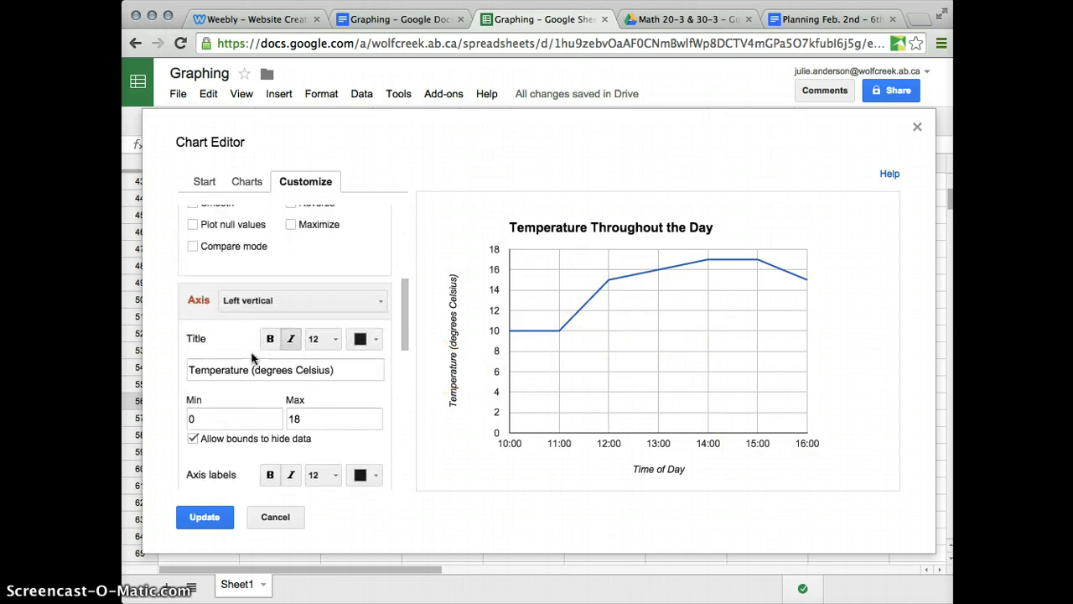
{"action": "left_click", "coordinate": [254, 302]}
{"action": "left_click", "coordinate": [249, 327]}
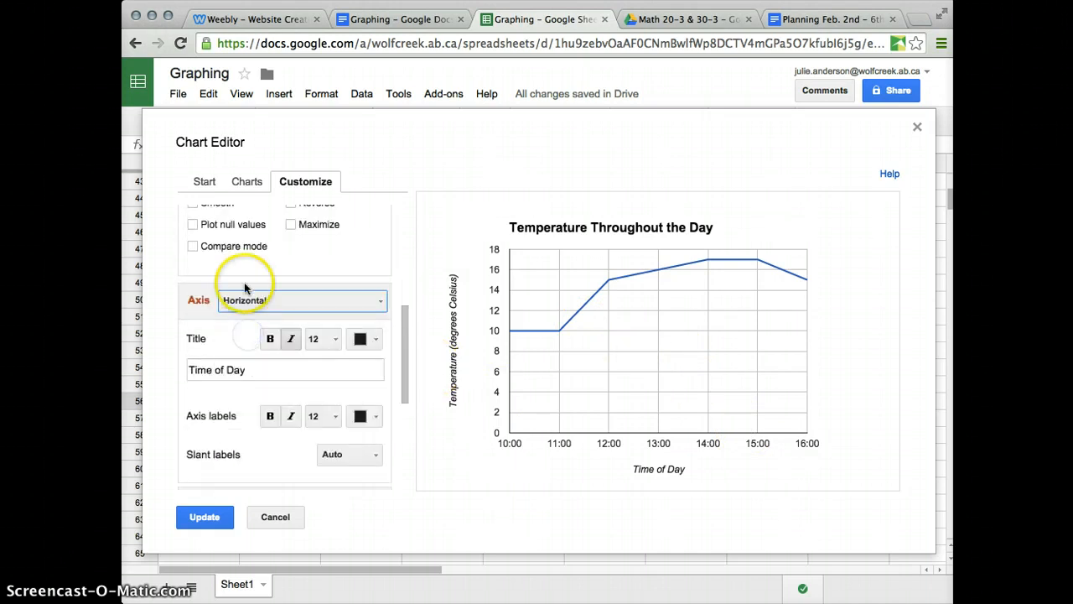
{"action": "scroll", "coordinate": [201, 409], "scroll_direction": "down", "scroll_amount": 5}
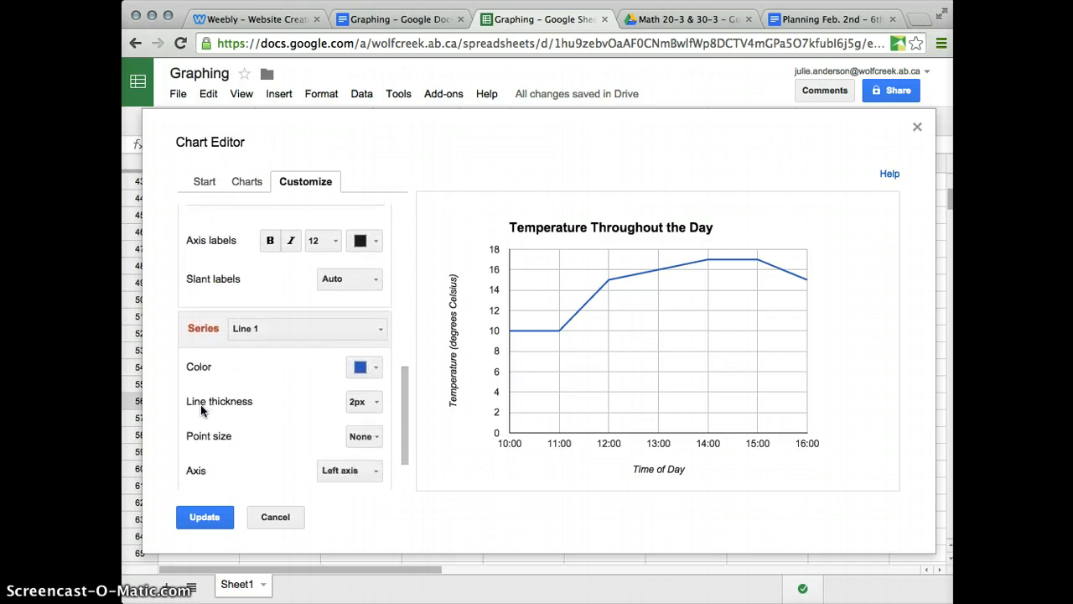
{"action": "scroll", "coordinate": [200, 409], "scroll_direction": "up", "scroll_amount": 4}
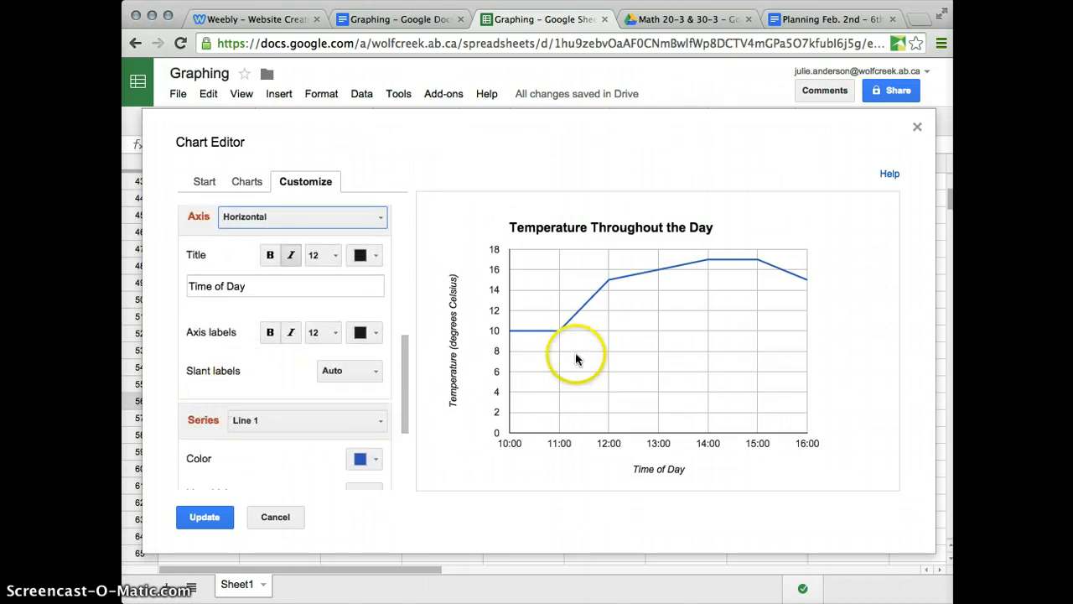
{"action": "mouse_move", "coordinate": [560, 339]}
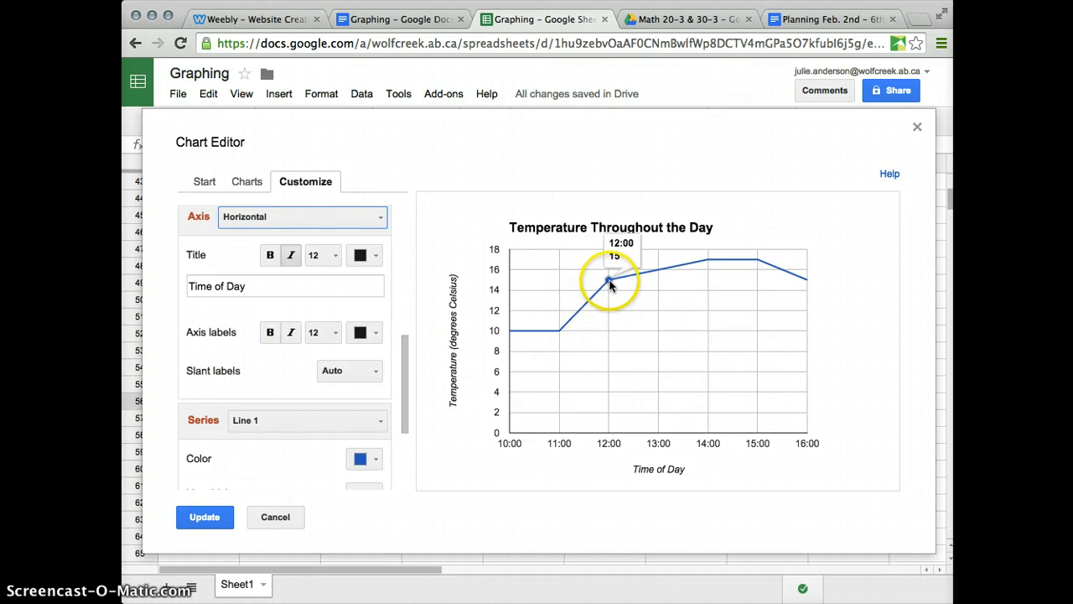
Format the Line 1 series as a bright green line 4px thick and update the chart in the sheet.
{"action": "scroll", "coordinate": [329, 416], "scroll_direction": "down", "scroll_amount": 1}
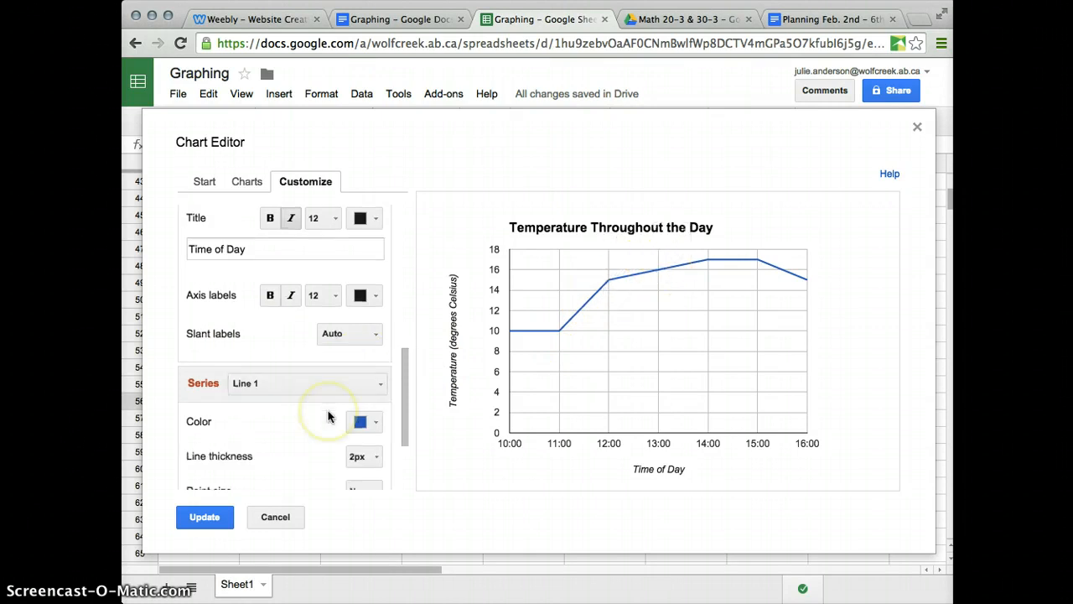
{"action": "scroll", "coordinate": [328, 417], "scroll_direction": "down", "scroll_amount": 2}
{"action": "left_click", "coordinate": [369, 337]}
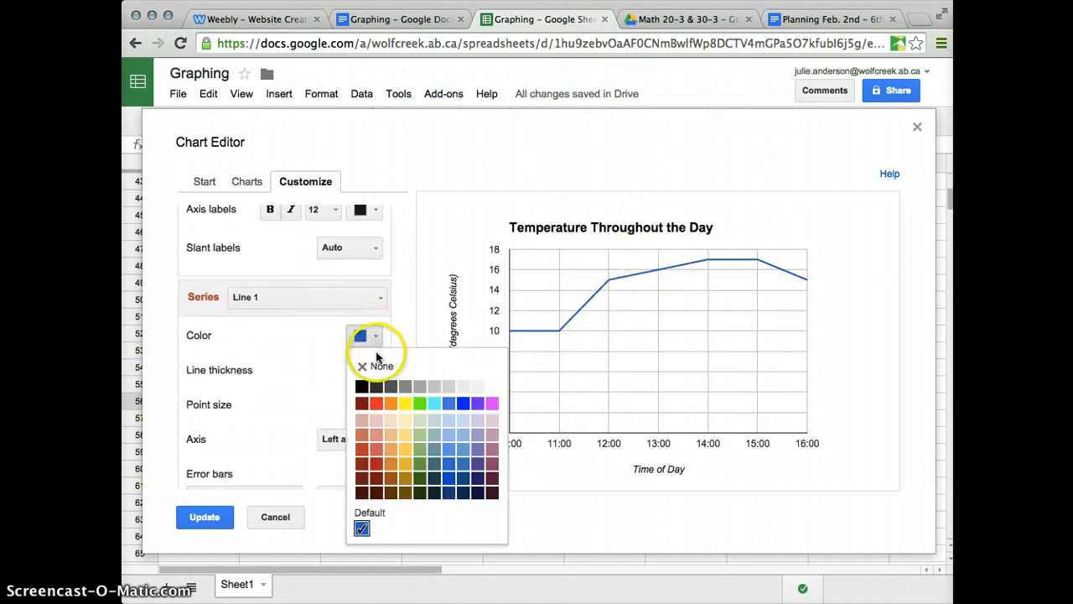
{"action": "left_click", "coordinate": [420, 403]}
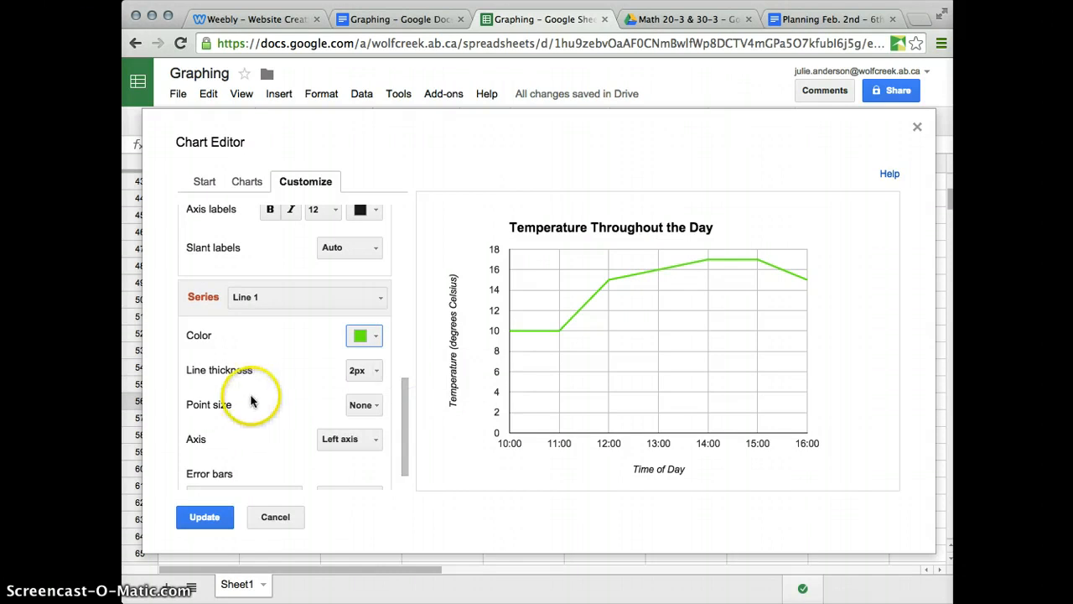
{"action": "scroll", "coordinate": [251, 402], "scroll_direction": "down", "scroll_amount": 1}
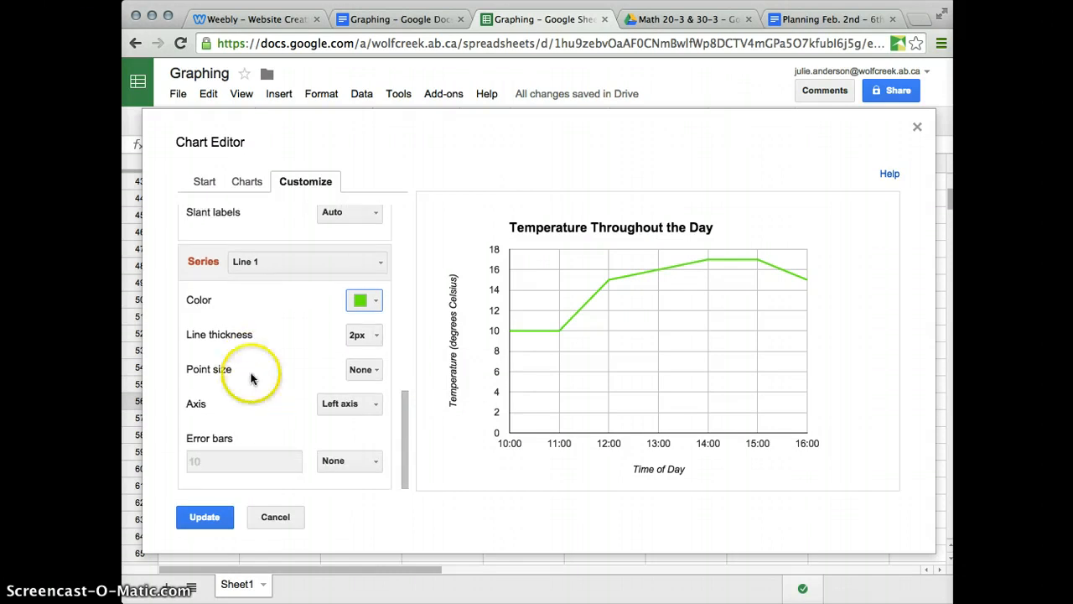
{"action": "left_click", "coordinate": [361, 335]}
{"action": "left_click", "coordinate": [379, 404]}
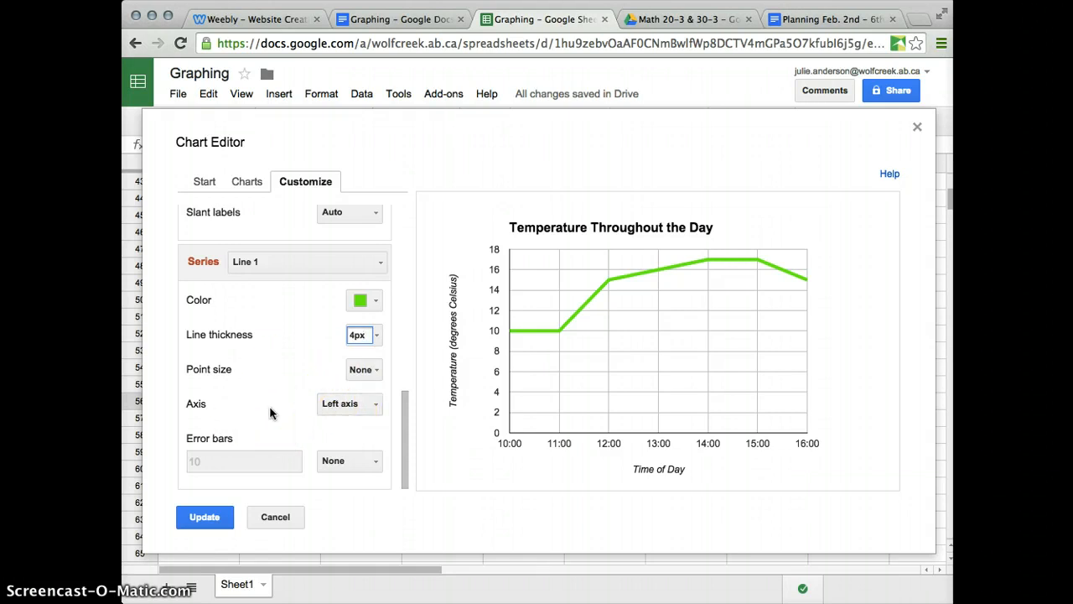
{"action": "left_click", "coordinate": [206, 518]}
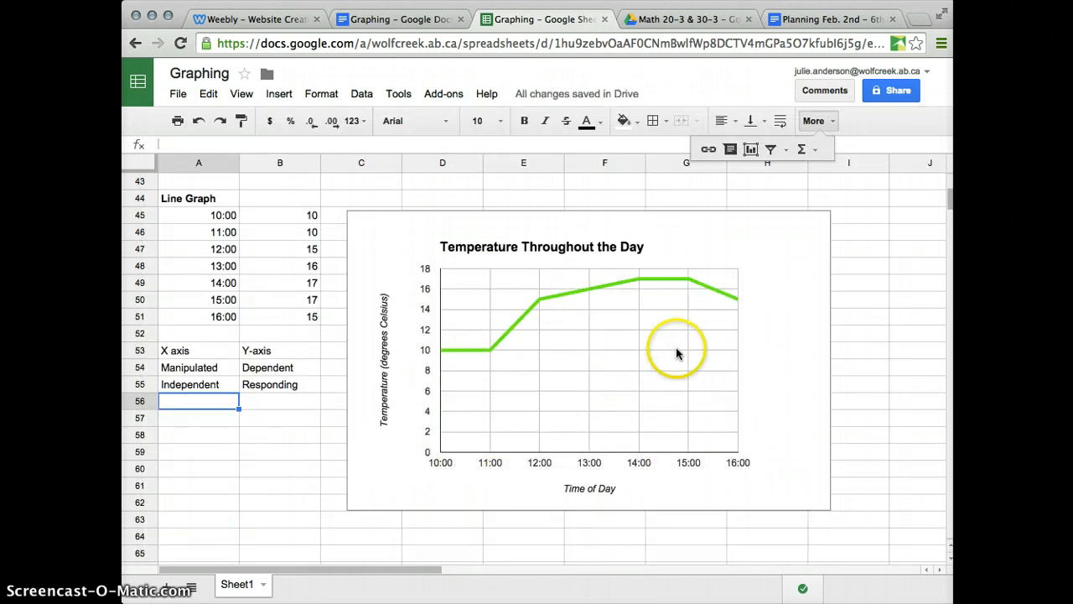
Move the line chart slightly to the right, away from the temperature data, and deselect it.
{"action": "left_click", "coordinate": [689, 243]}
{"action": "left_click", "coordinate": [707, 239]}
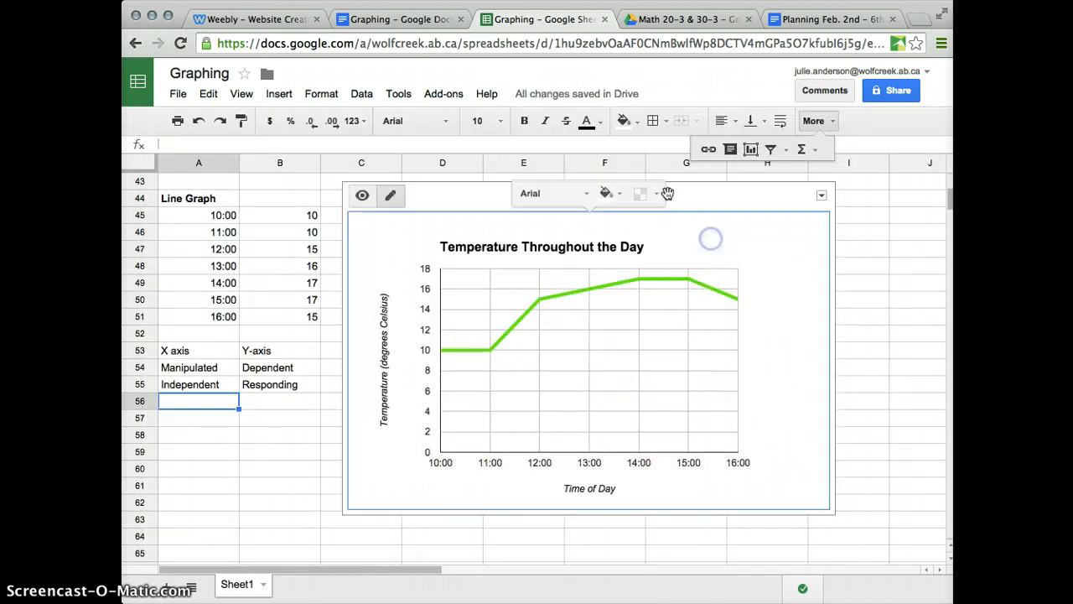
{"action": "left_click_drag", "start_coordinate": [692, 189], "coordinate": [727, 191]}
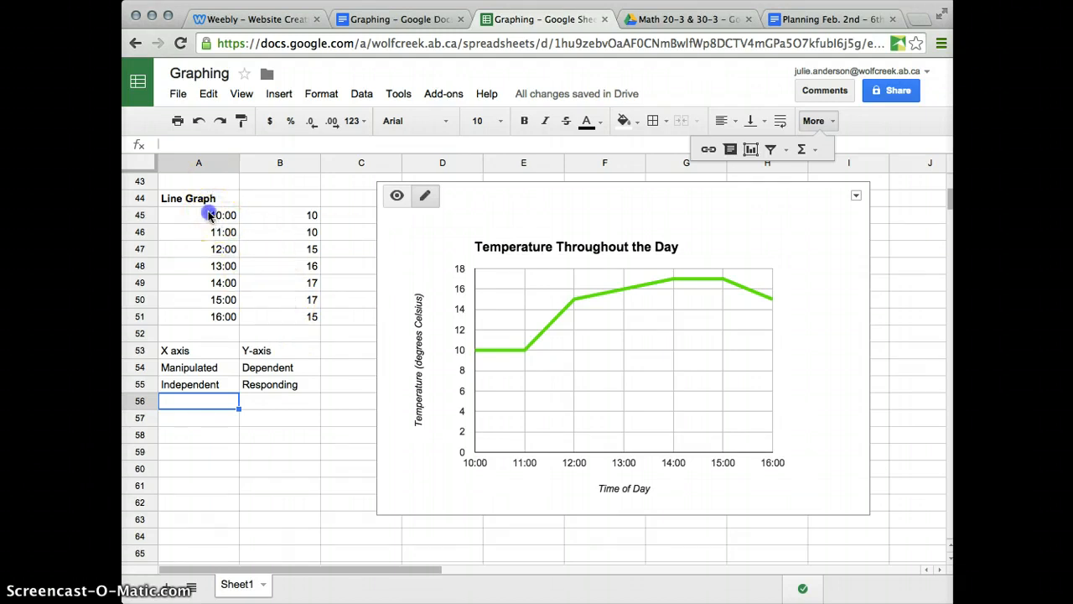
{"action": "left_click_drag", "start_coordinate": [210, 216], "coordinate": [287, 311]}
{"action": "left_click", "coordinate": [348, 375]}
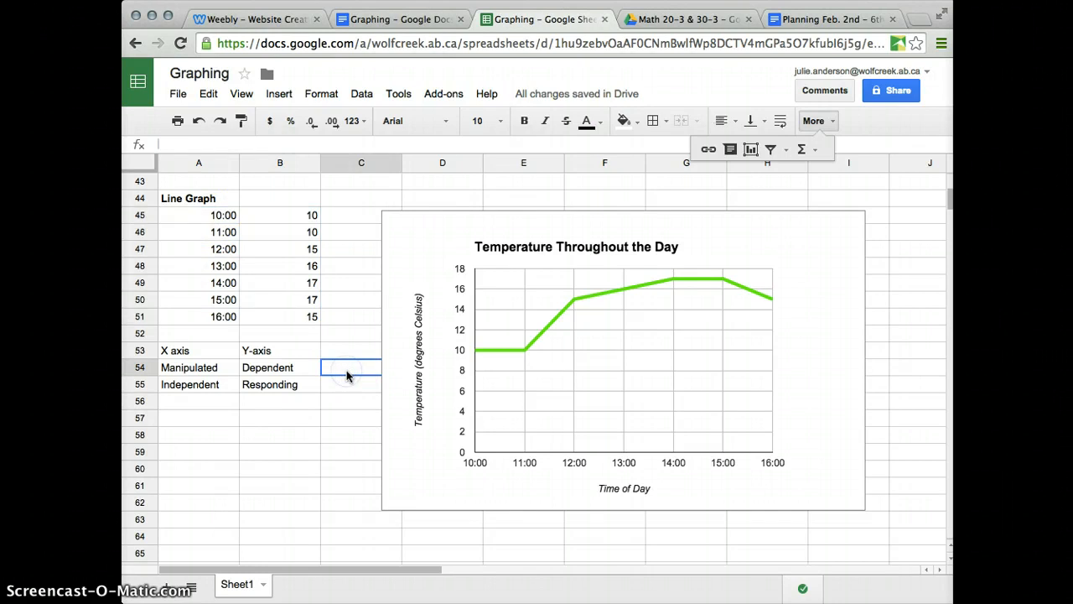